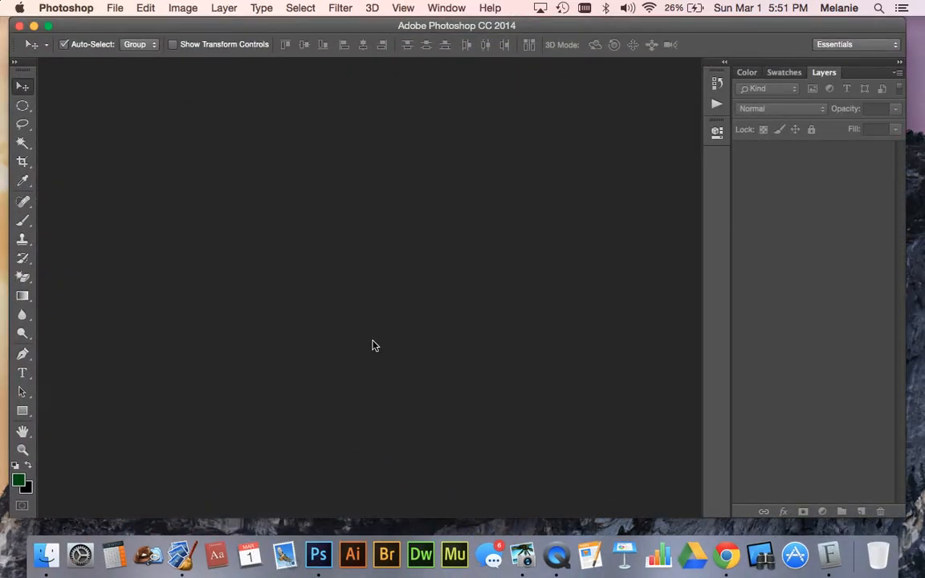
Create a U.S. Paper Letter document named Raster Test at 300 pixels/inch and convert its background into a regular layer
key(super+n)
click(358, 157)
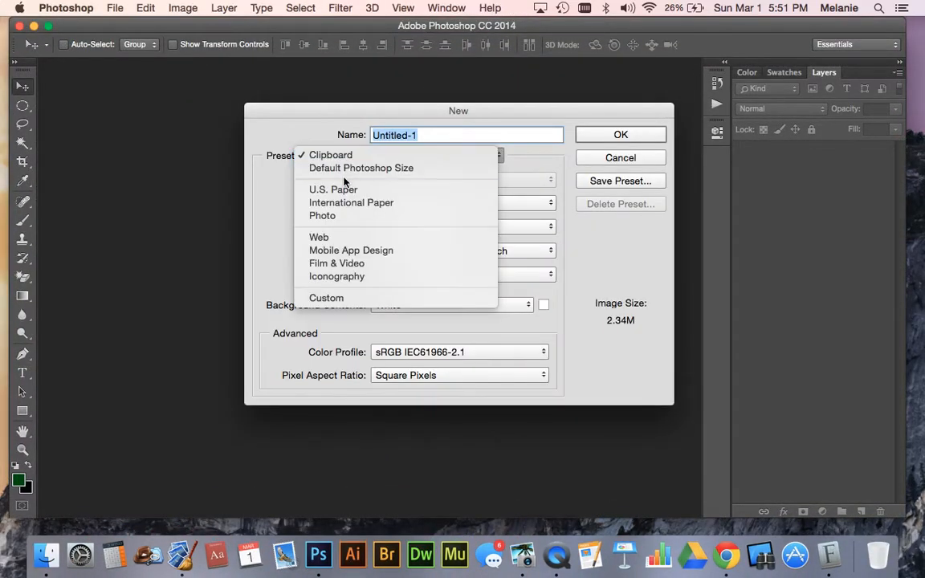
click(345, 188)
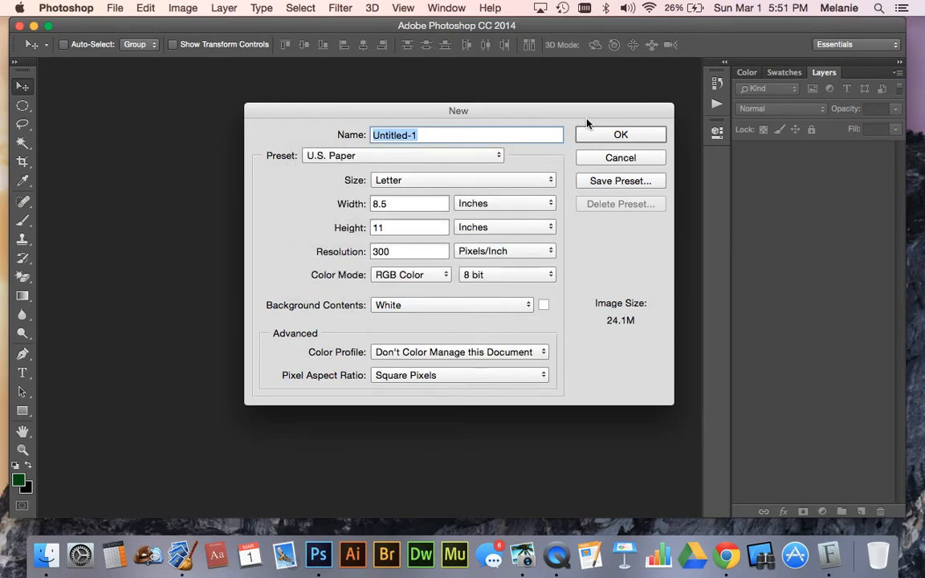
text(Tr)
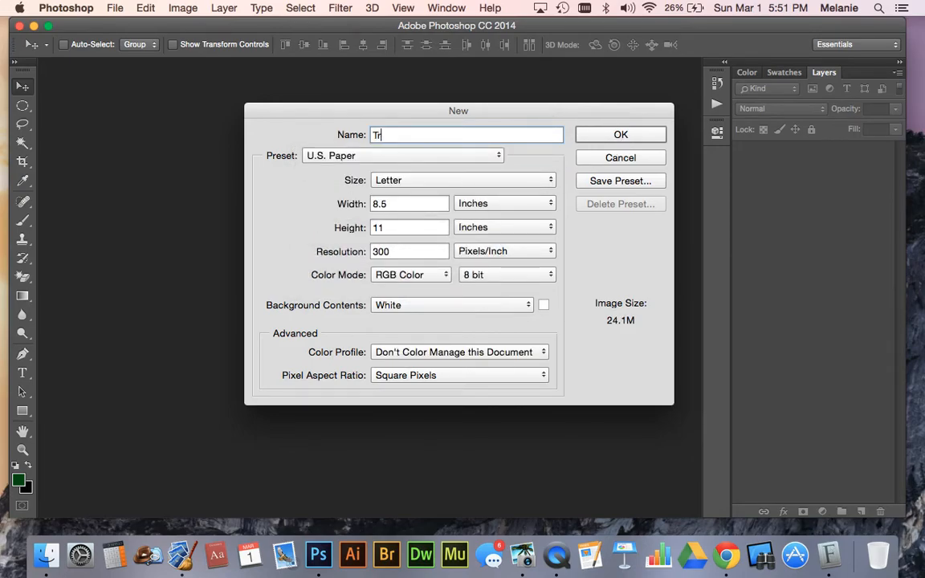
key(BackSpace)
key(BackSpace)
text(REa)
click(616, 135)
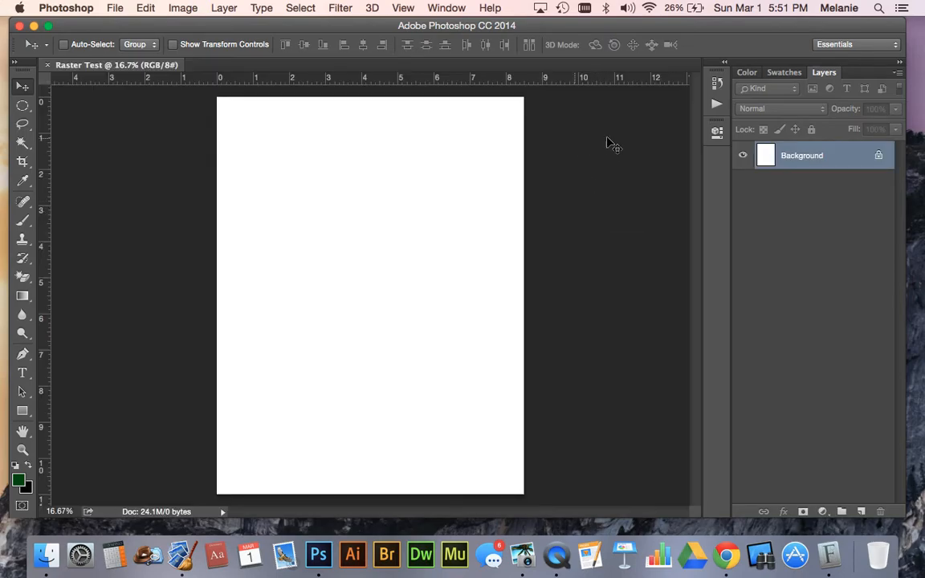
click(878, 155)
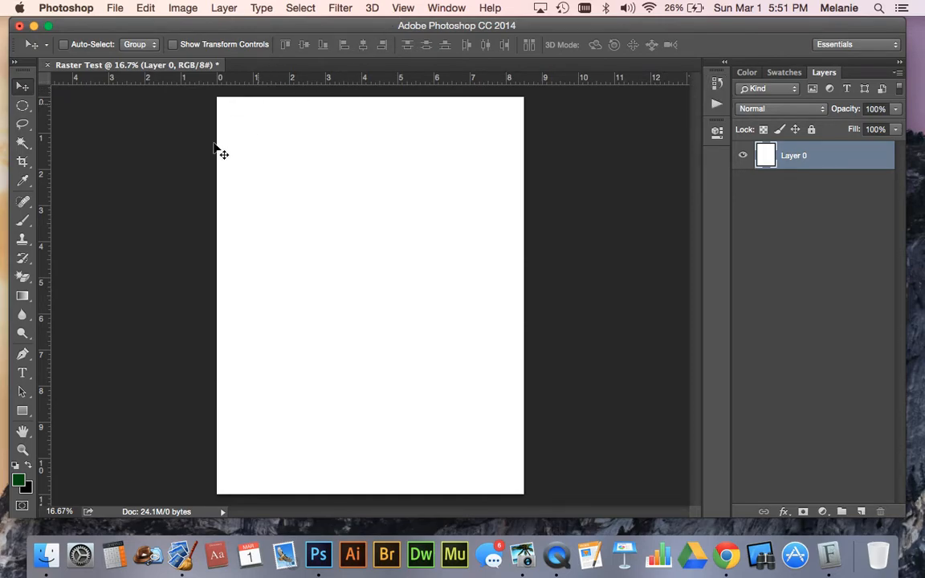
click(24, 375)
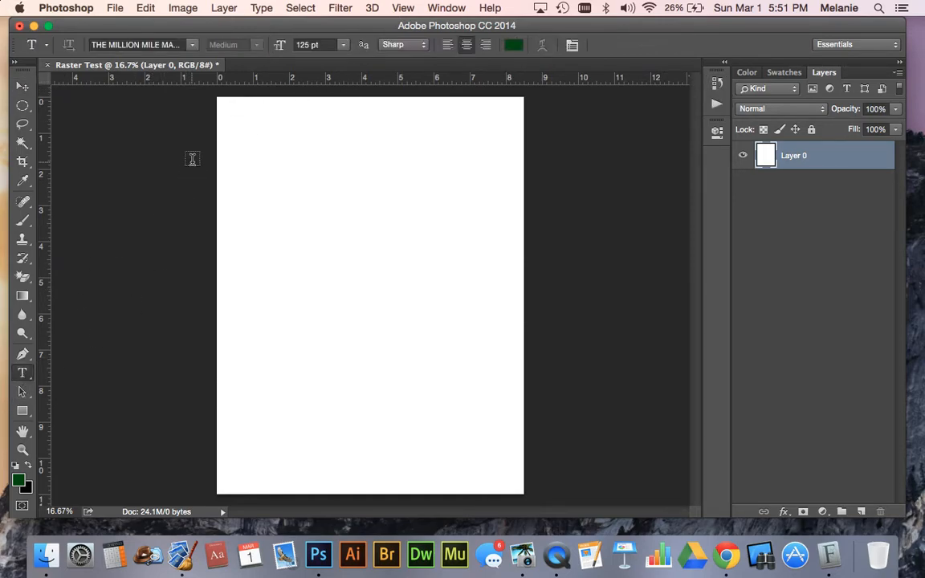
drag(239, 132, 507, 227)
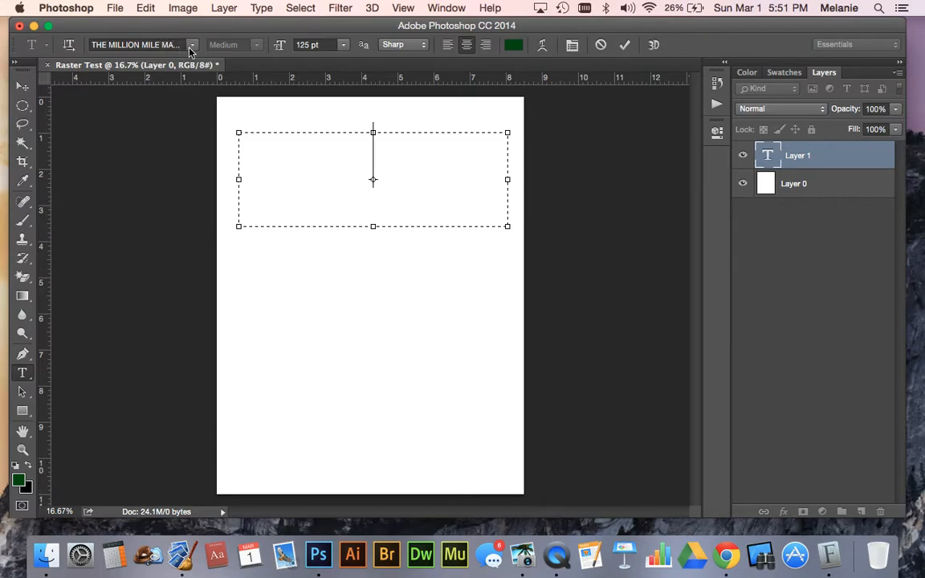
text(BROWN)
key(BackSpace)
key(BackSpace)
key(BackSpace)
key(BackSpace)
key(BackSpace)
text(D)
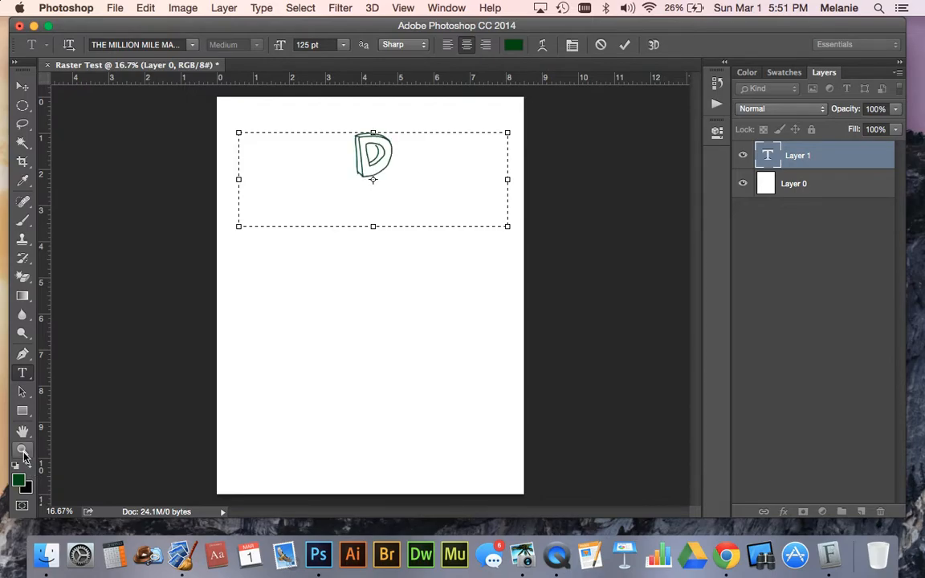
key(BackSpace)
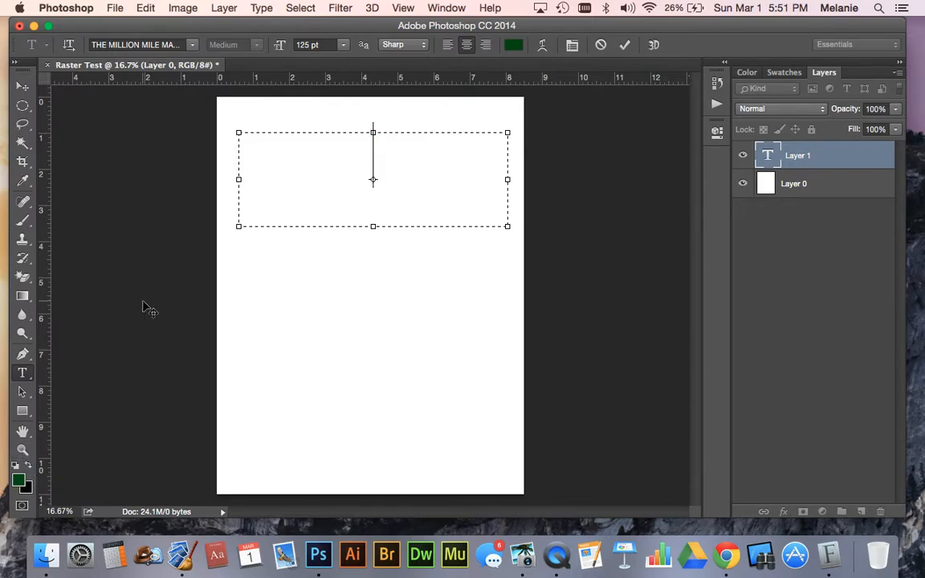
click(22, 87)
key(d)
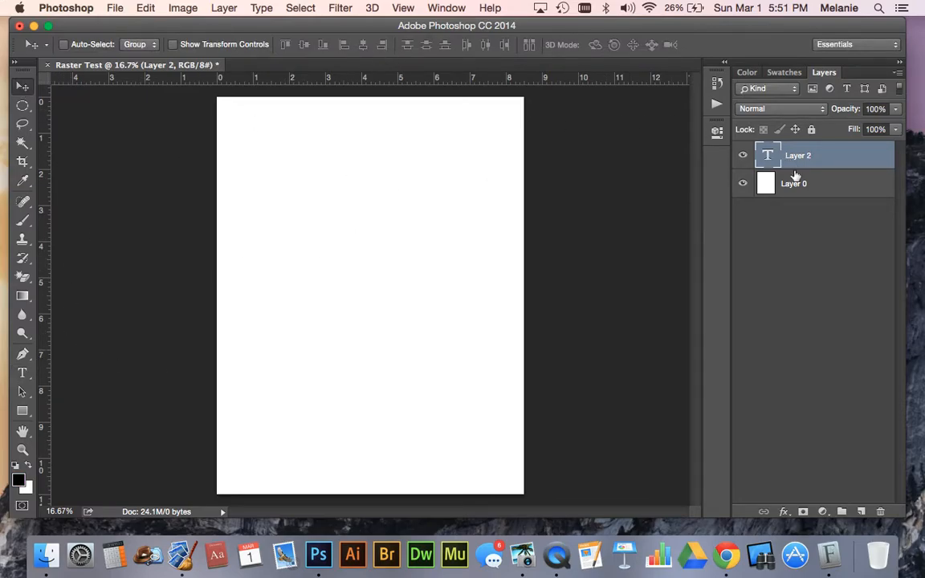
key(BackSpace)
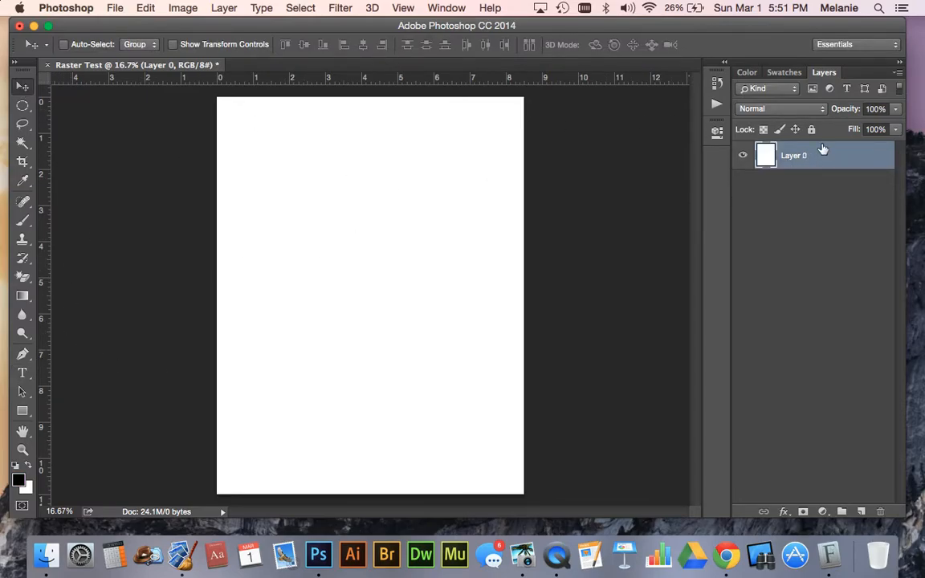
Draw a text box about 7.5 by 2.9 inches across the upper part of the page and clear its trial text
click(22, 373)
drag(232, 126, 502, 230)
text(BROWN)
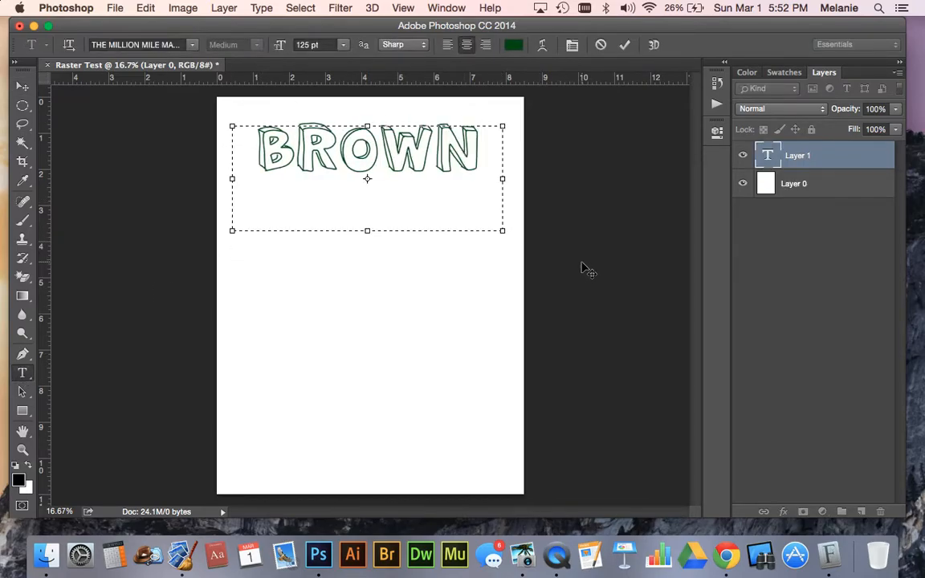
key(BackSpace)
key(BackSpace)
key(BackSpace)
key(BackSpace)
key(BackSpace)
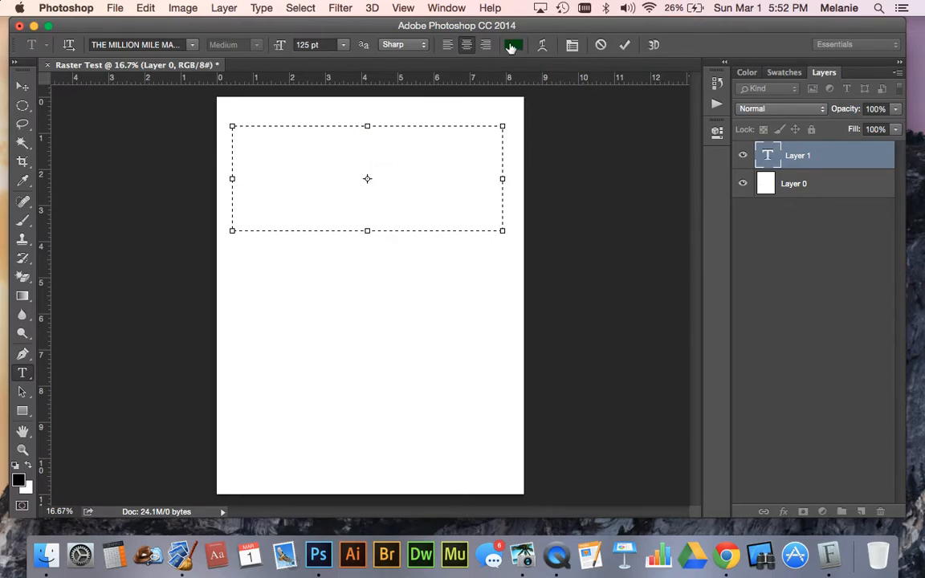
Enter BROWN in black in the text box and shorten the box to fit the single line
click(512, 45)
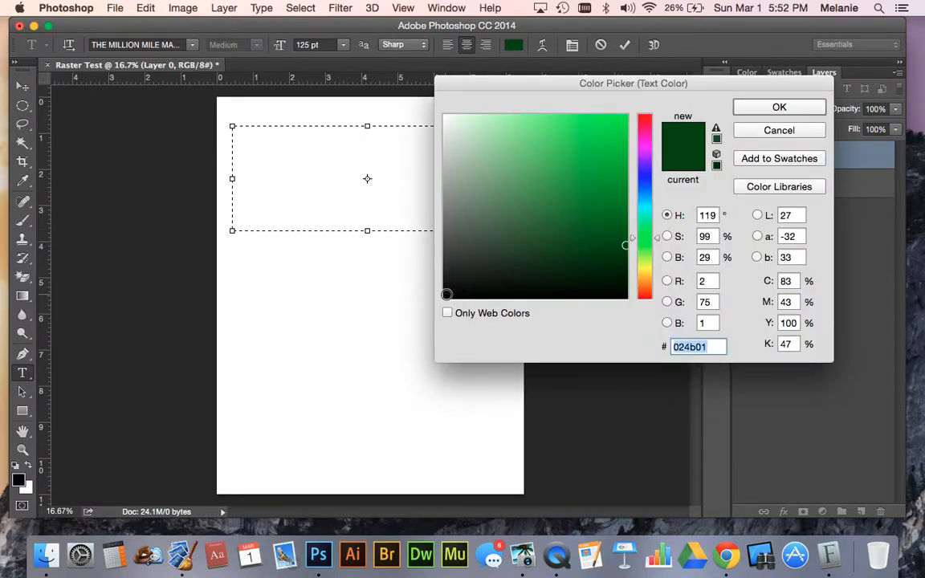
click(446, 294)
click(793, 110)
text(BROWN)
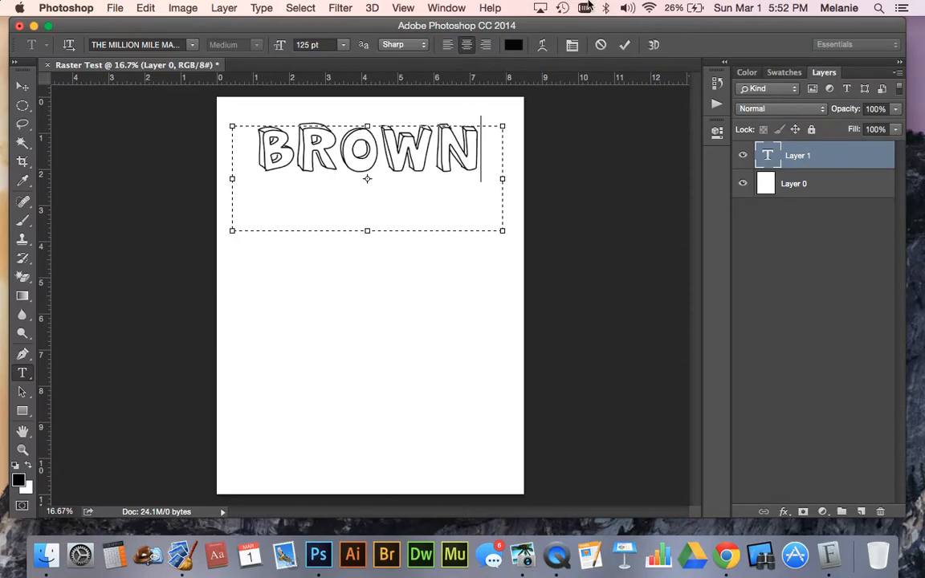
drag(503, 230, 505, 187)
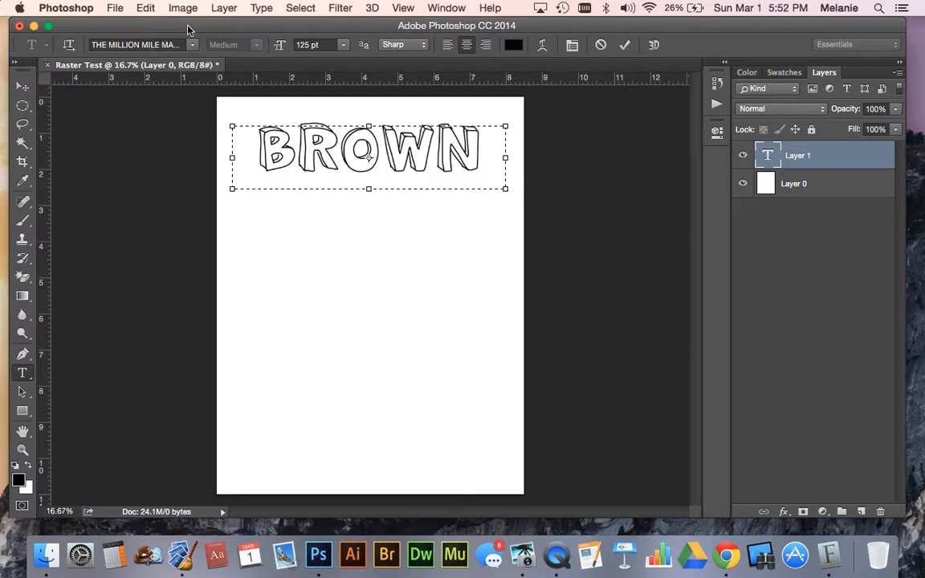
click(27, 88)
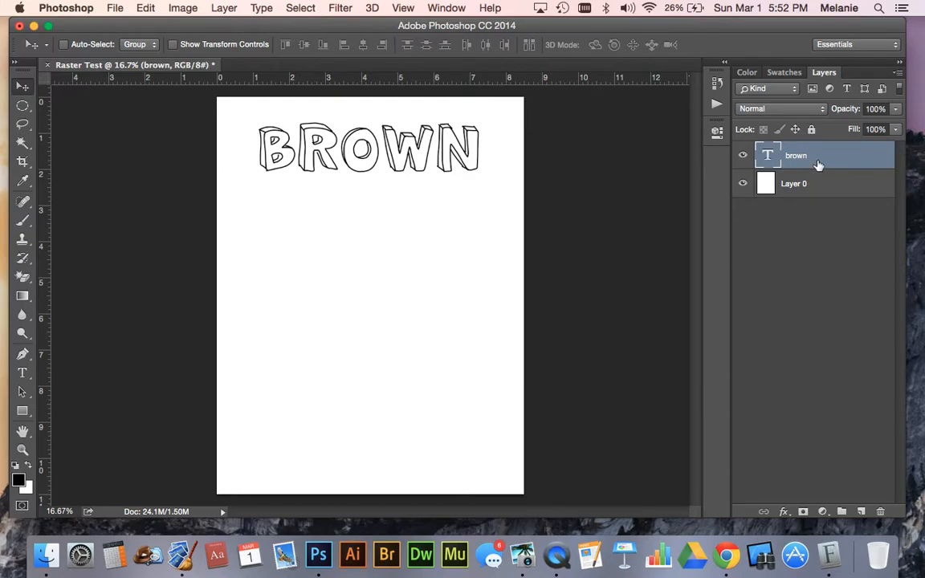
Duplicate the brown text layer as a backup and hide the copy beneath Layer 0
key(super+j)
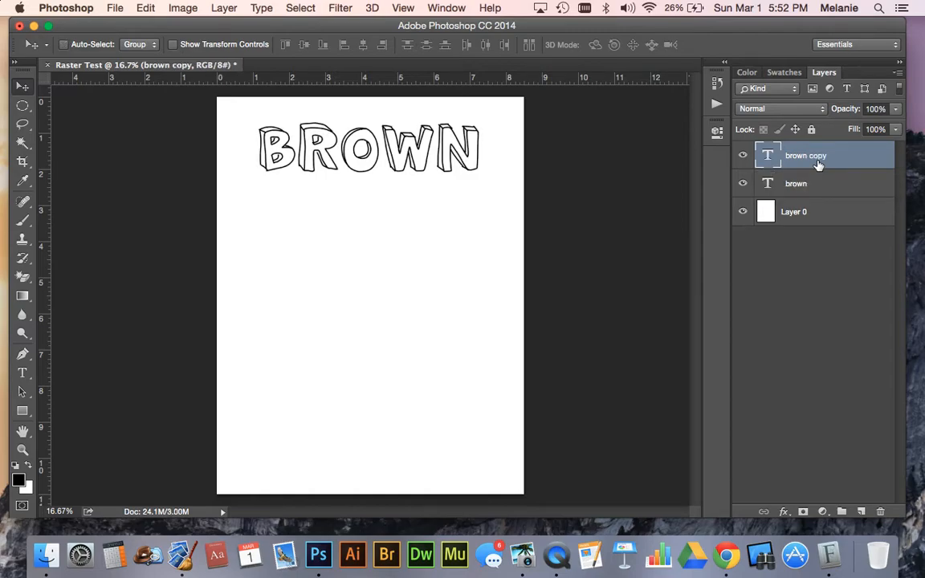
drag(805, 153, 793, 223)
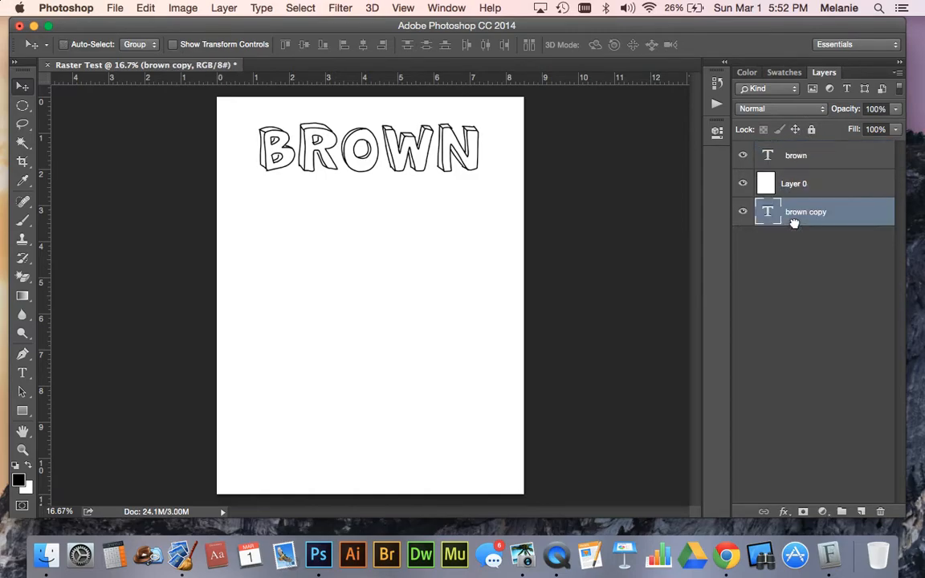
click(743, 212)
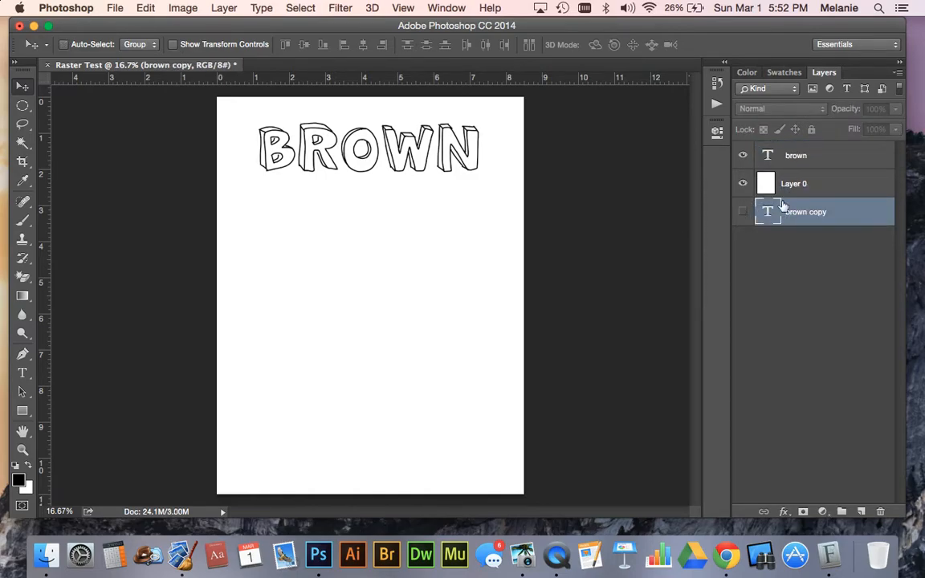
Rasterize the type of the original brown layer
click(814, 158)
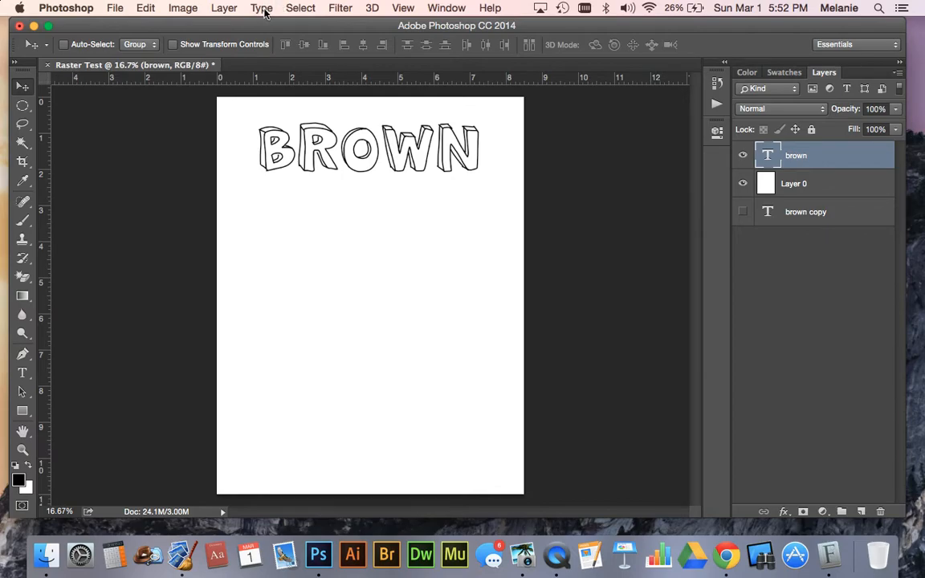
click(225, 8)
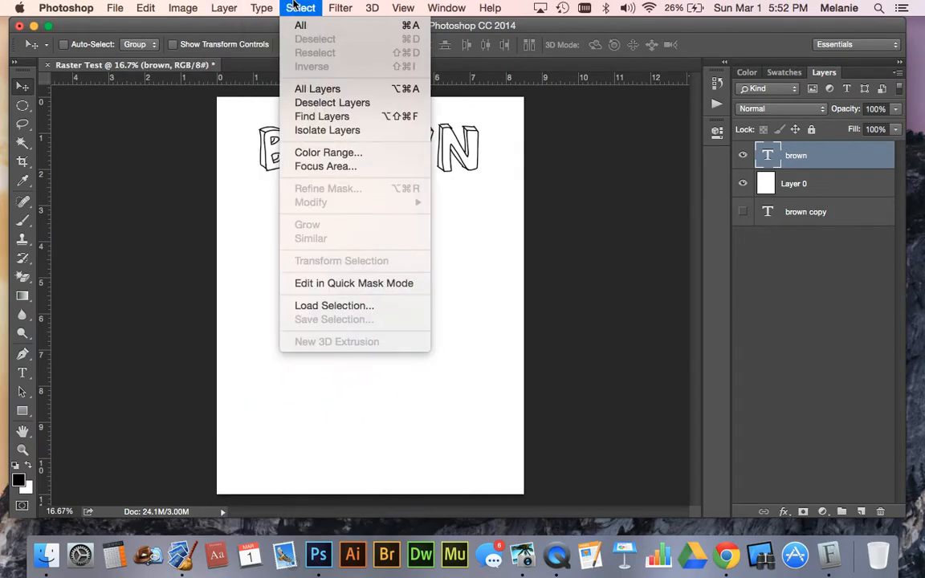
mouse_move(257, 270)
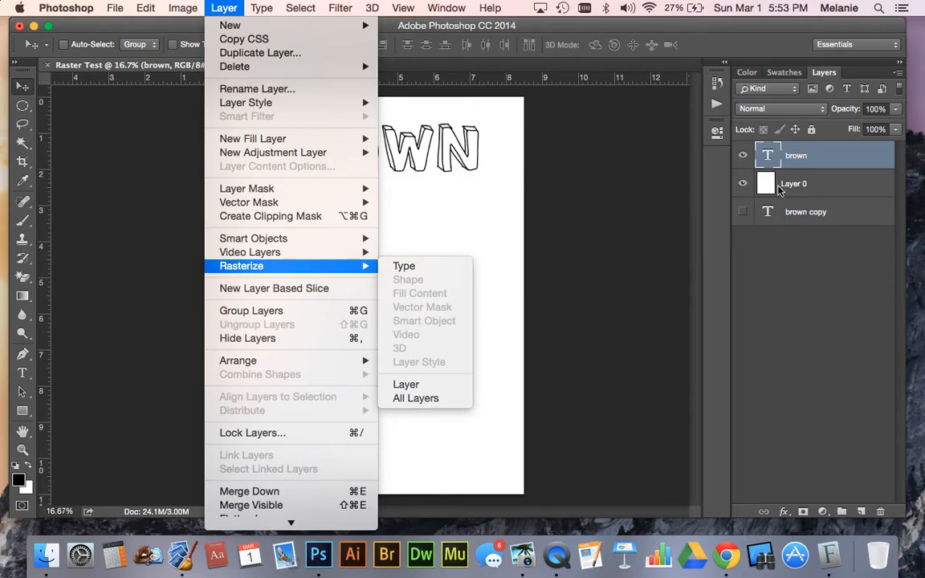
click(411, 268)
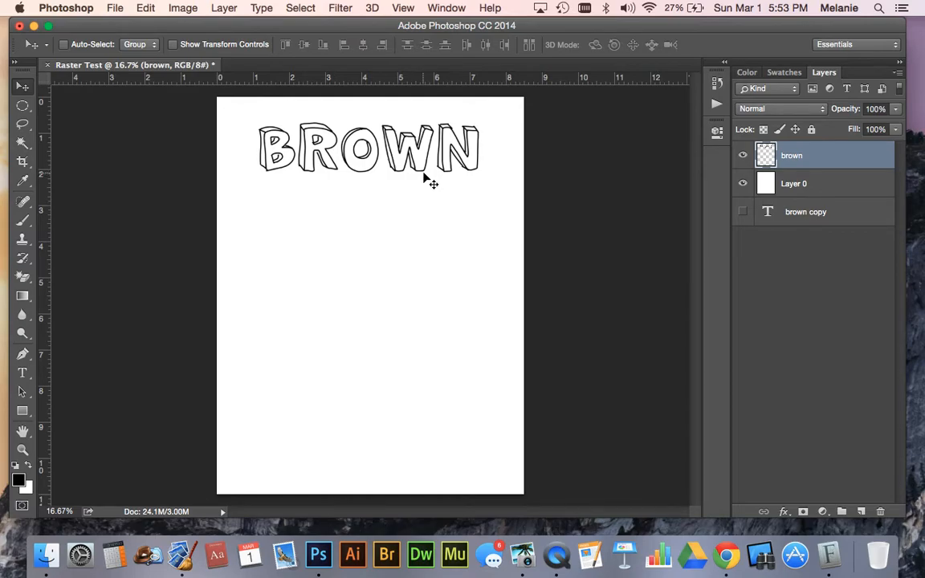
Select the front faces of all five letters in BROWN together with the Magic Wand
key(super+equal)
key(super+equal)
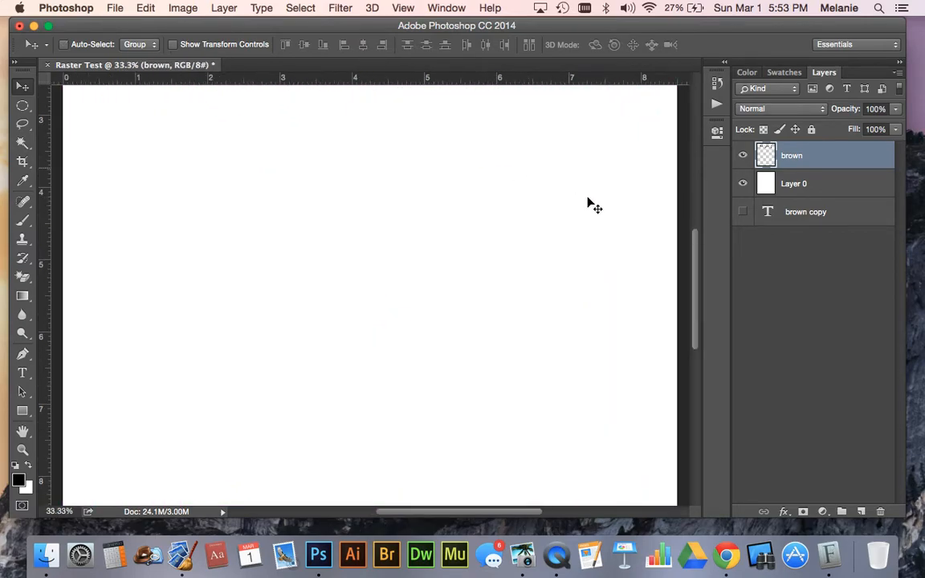
drag(690, 271, 694, 199)
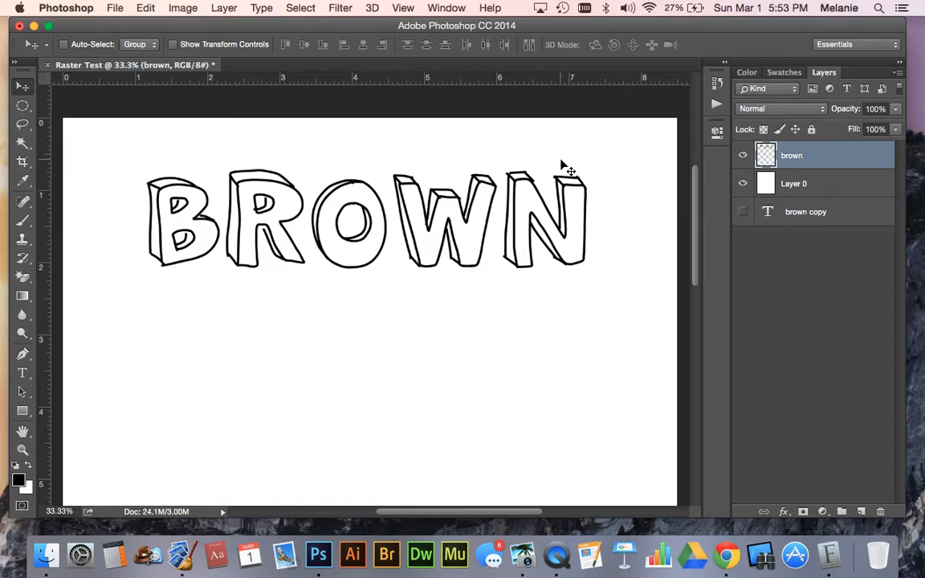
click(23, 142)
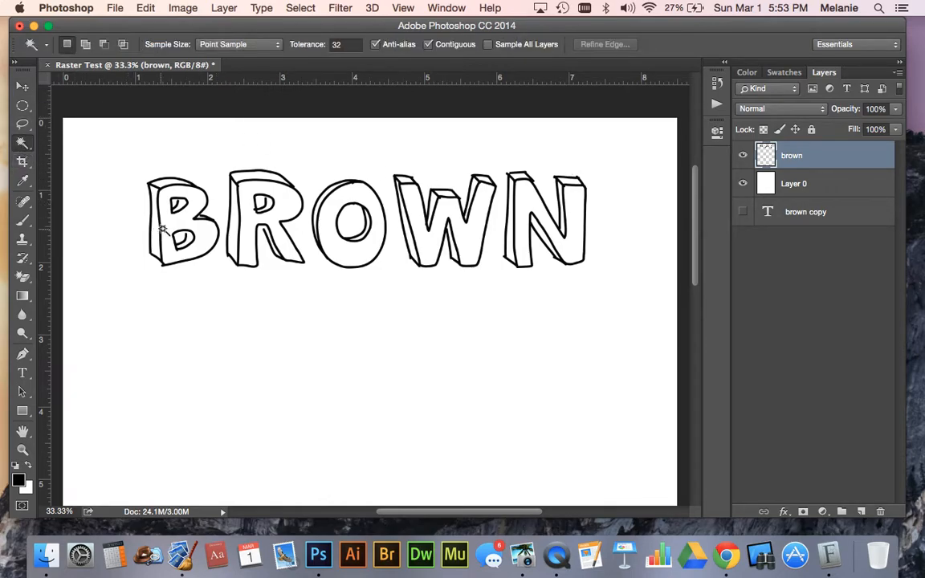
click(170, 231)
shift+click(242, 208)
shift+click(346, 234)
shift+click(332, 242)
shift+click(427, 241)
shift+click(522, 255)
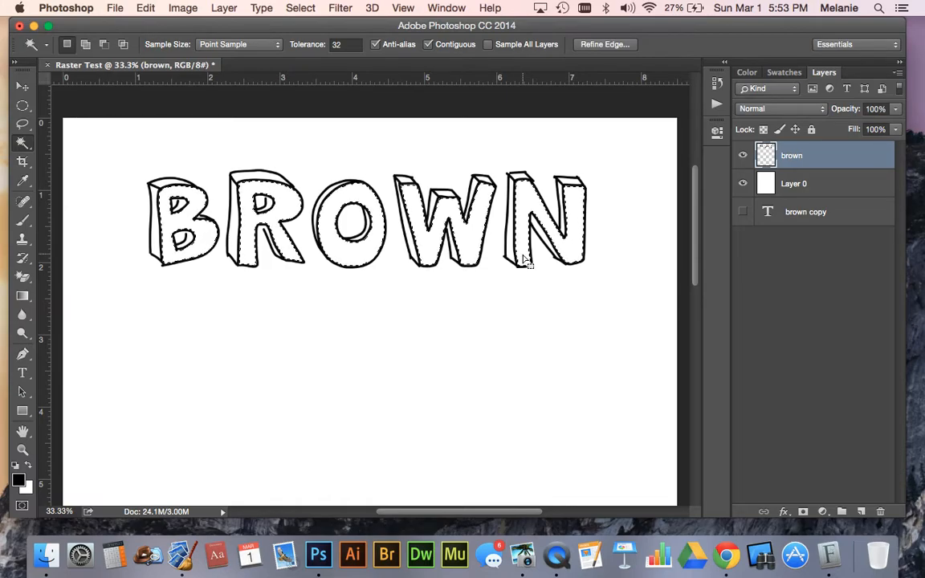
Fill the selected letter faces with red #ba0404 at 100% opacity and clear the selection
click(145, 7)
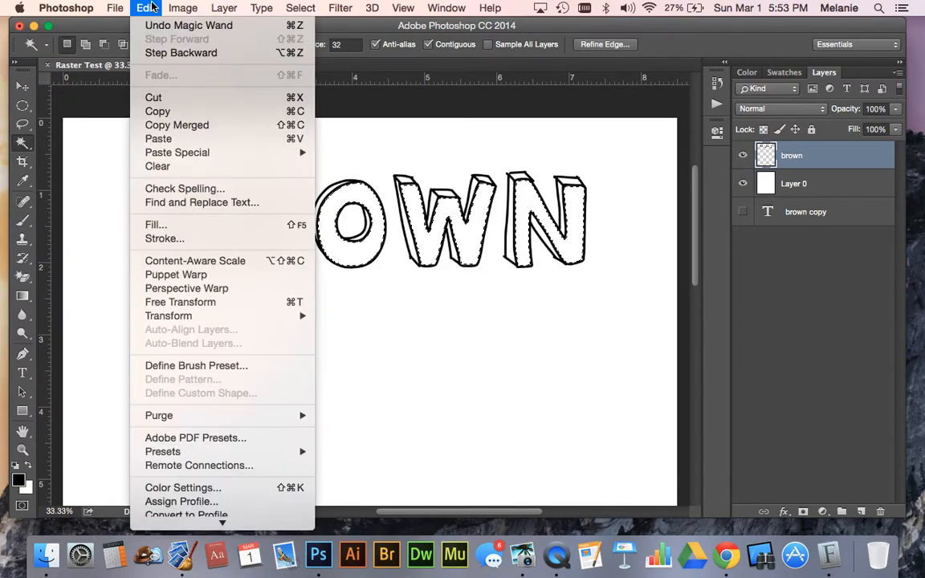
click(158, 226)
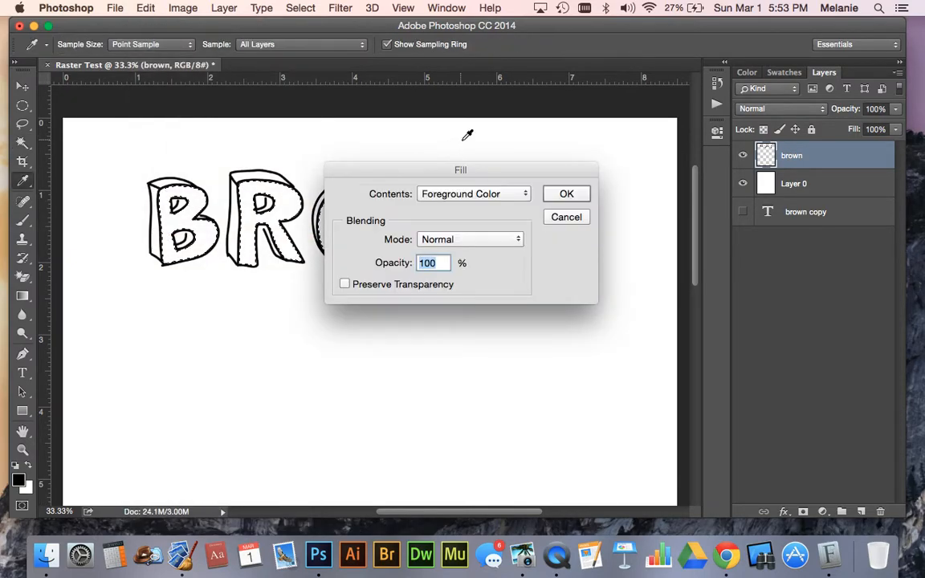
click(506, 195)
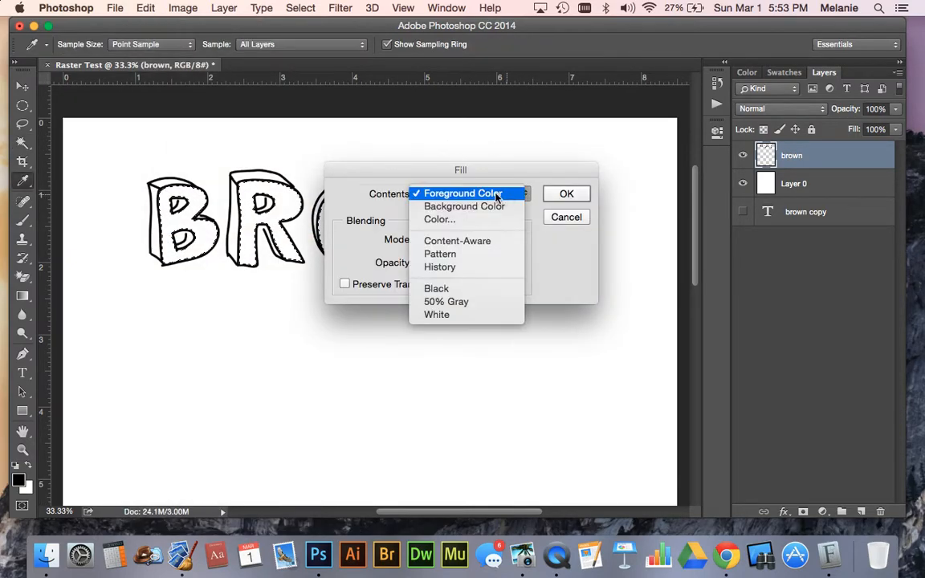
click(459, 220)
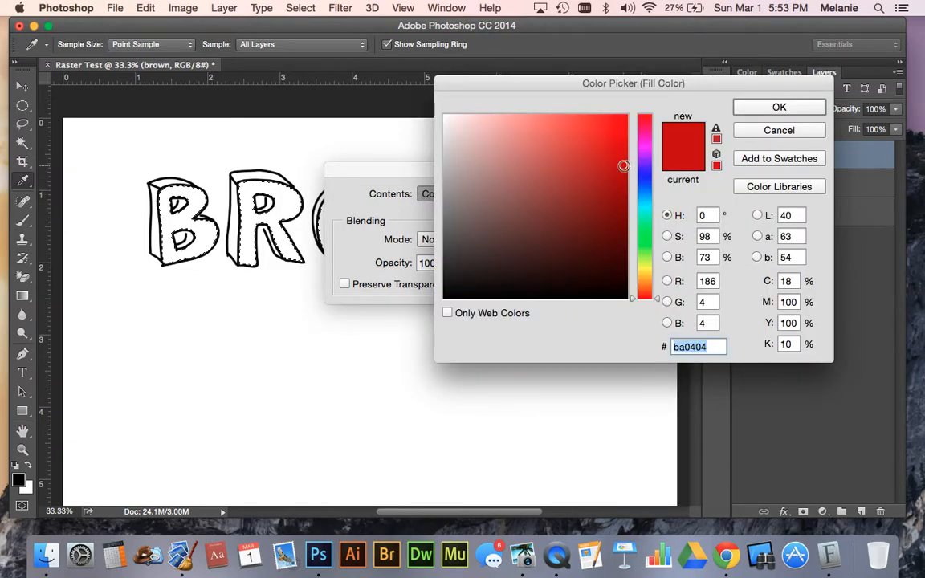
click(777, 107)
click(563, 191)
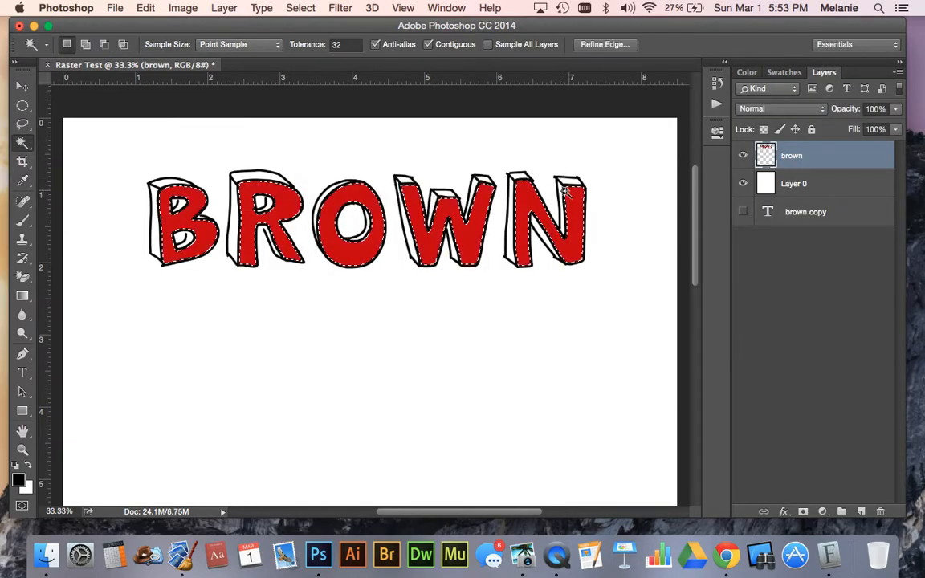
key(super+d)
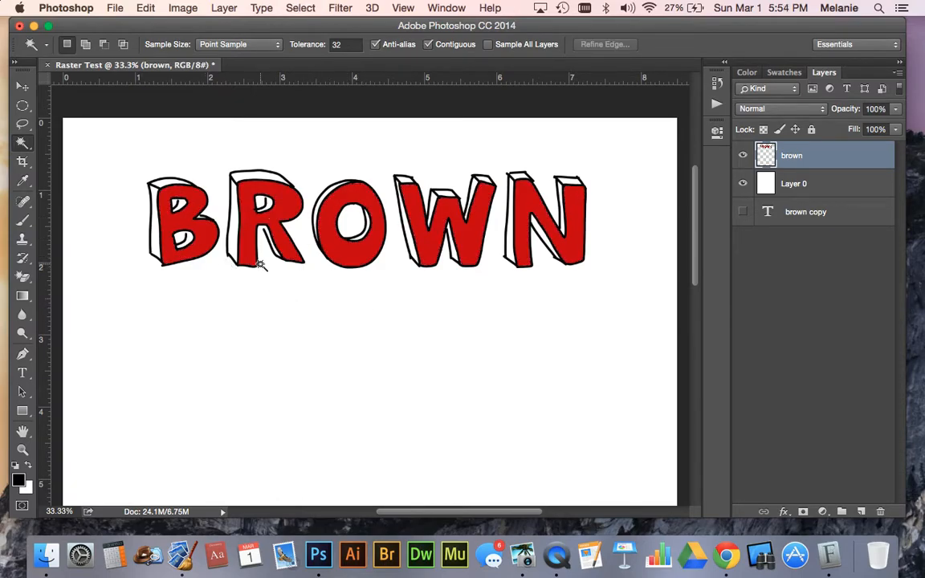
click(152, 229)
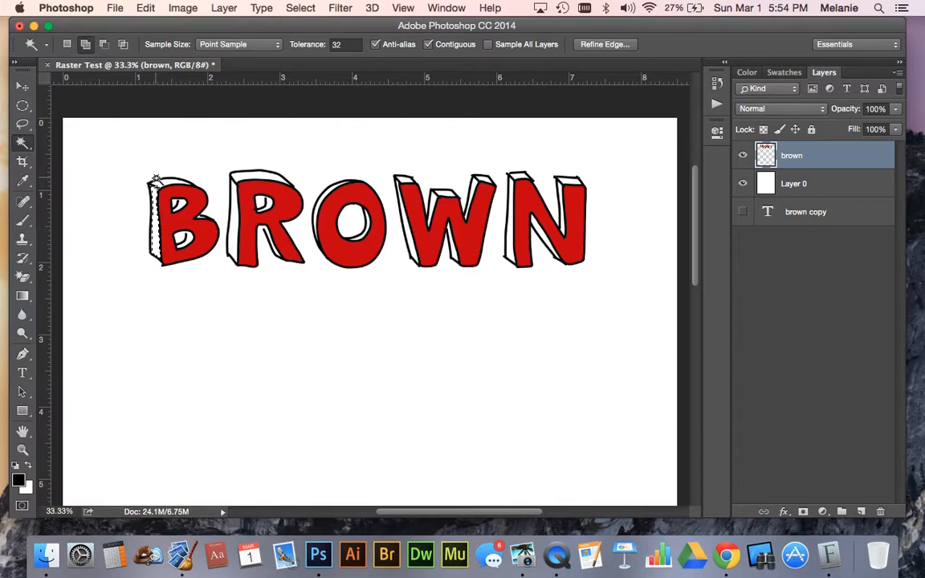
shift+click(178, 204)
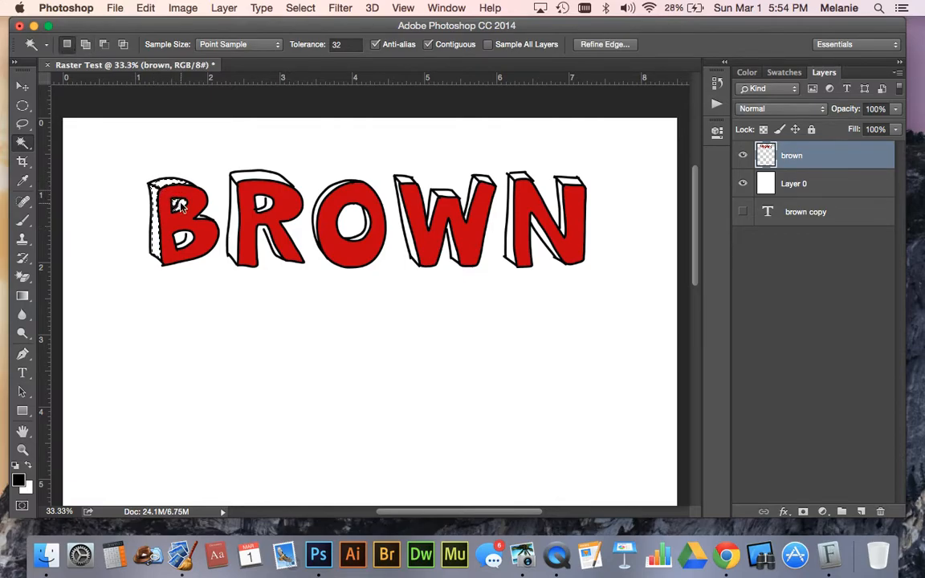
key(super+plus)
key(super+plus)
key(super+plus)
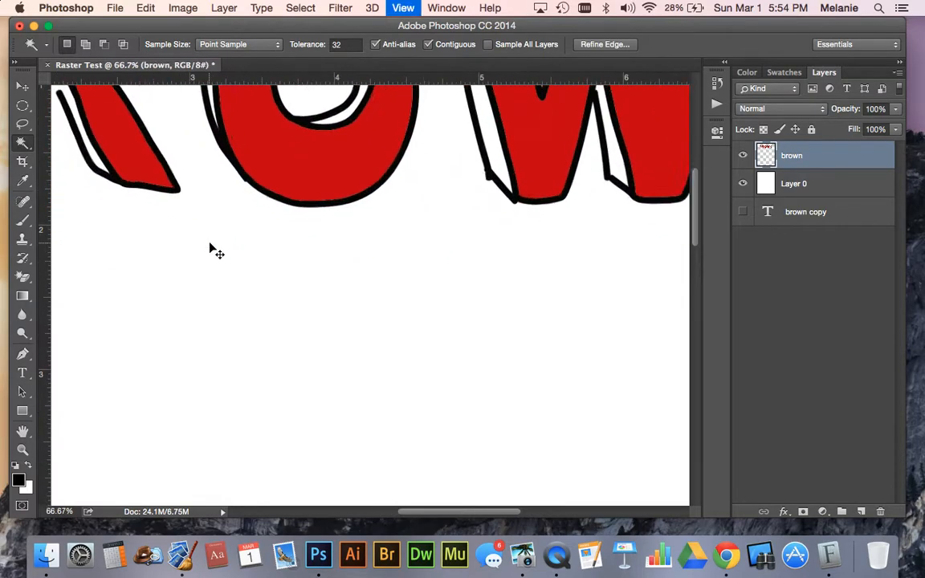
drag(429, 520, 361, 514)
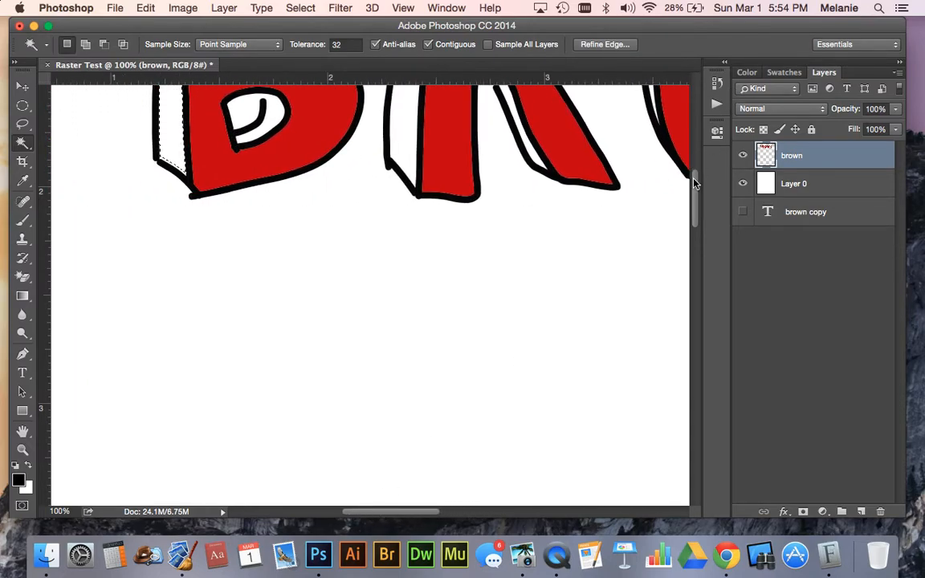
scroll(386, 161, up, 5)
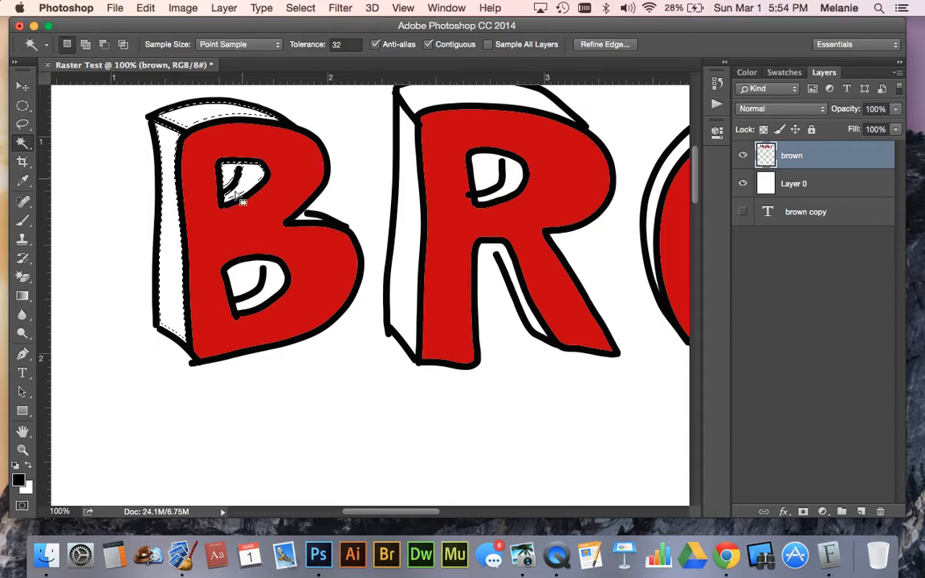
click(271, 291)
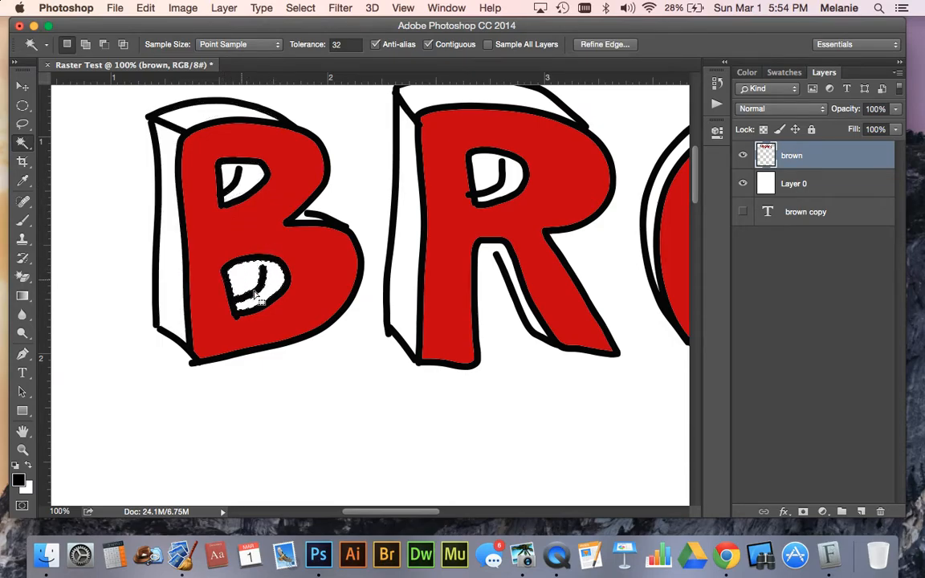
key(super+d)
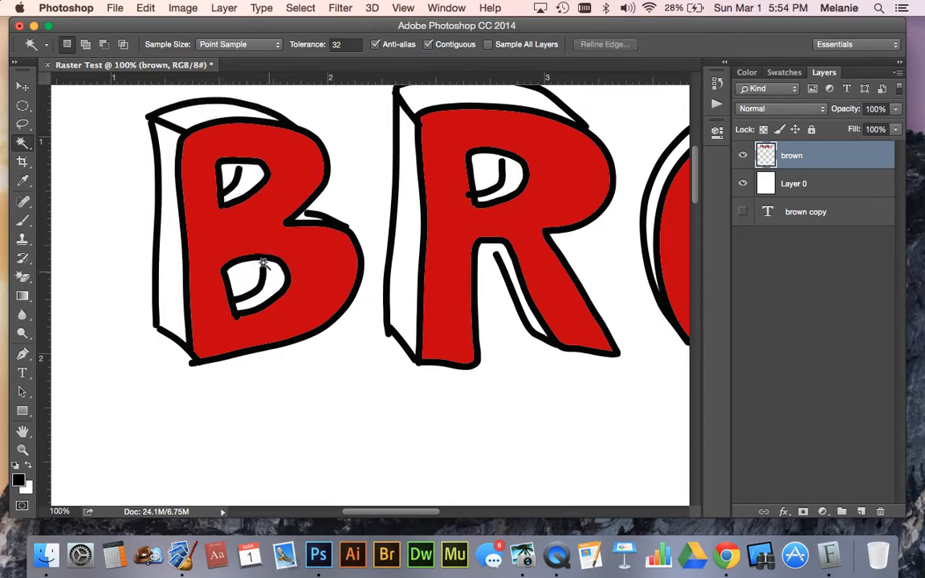
Close the gaps in the inner depth outlines of the B and R with black Brush strokes at size 10
click(22, 220)
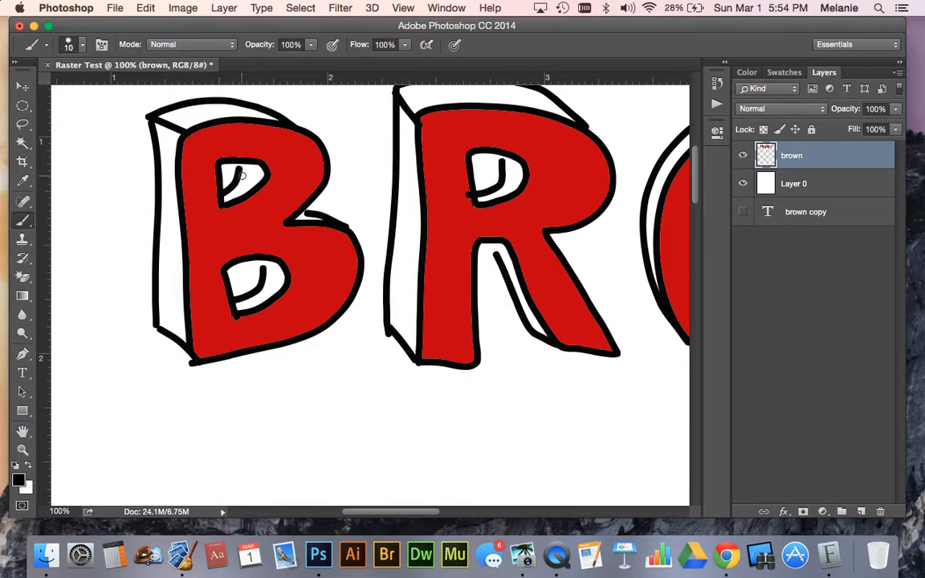
key(bracketright)
drag(493, 255, 486, 242)
mouse_move(416, 516)
mouse_down()
mouse_move(576, 498)
mouse_move(502, 488)
mouse_move(404, 450)
mouse_up()
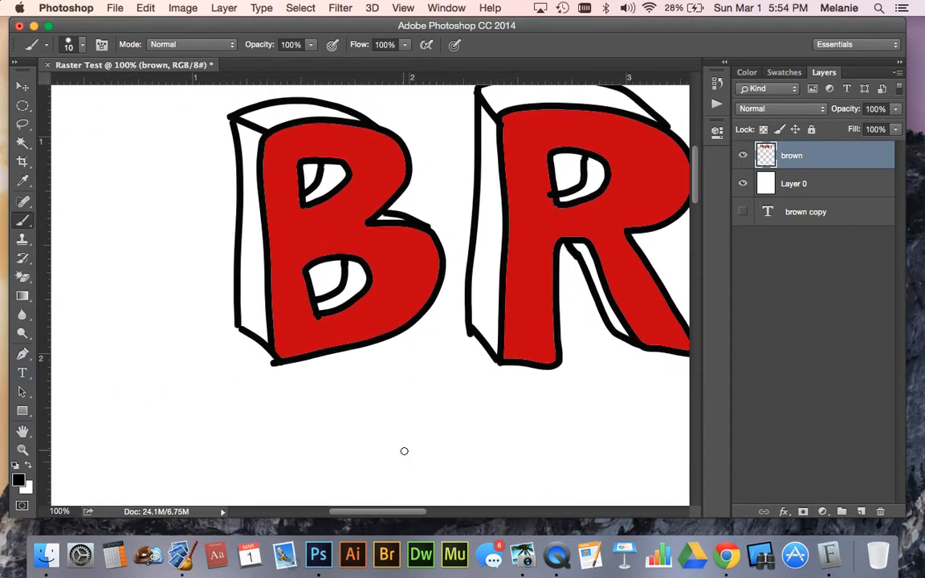
Select the side and top faces of the B, including the depth areas inside its holes, with the Magic Wand
key(super+minus)
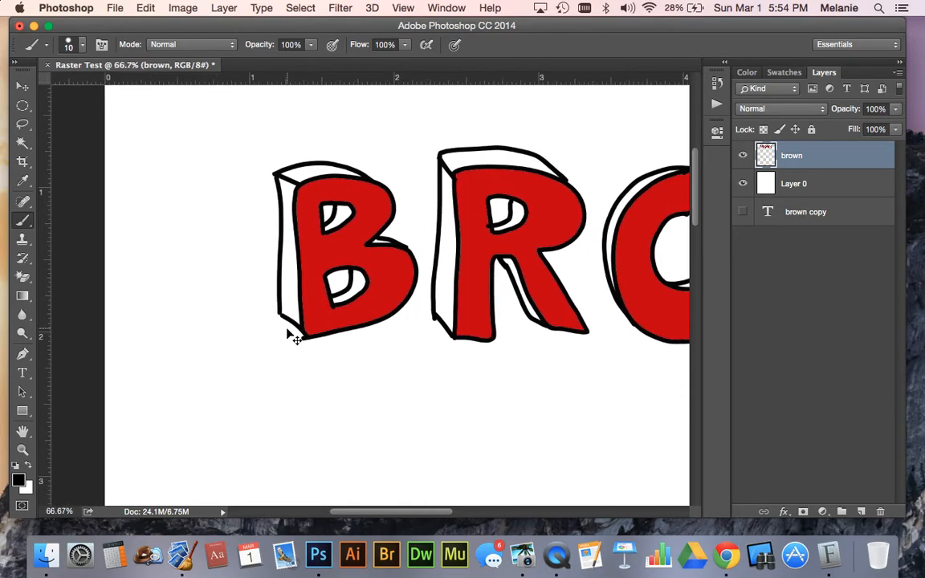
key(super+minus)
drag(382, 520, 439, 516)
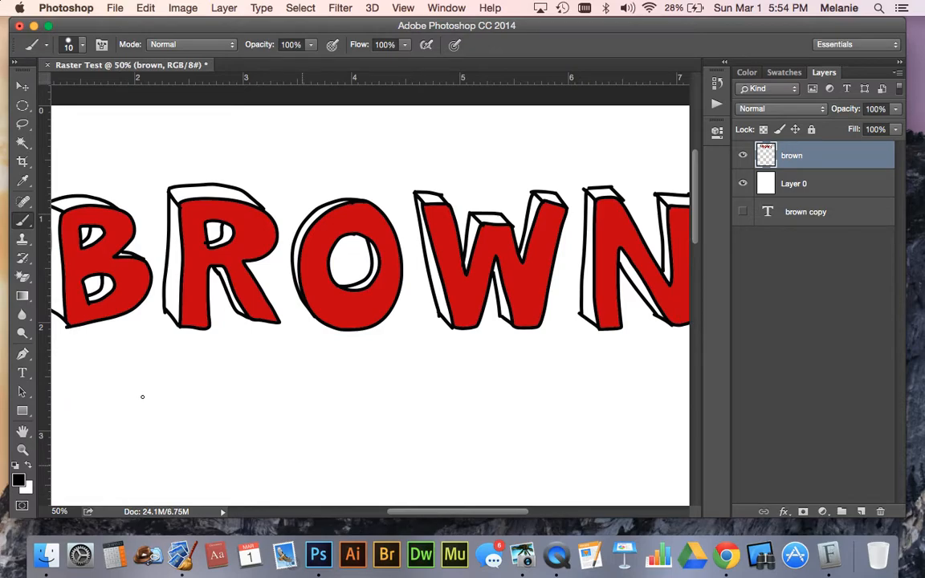
click(22, 141)
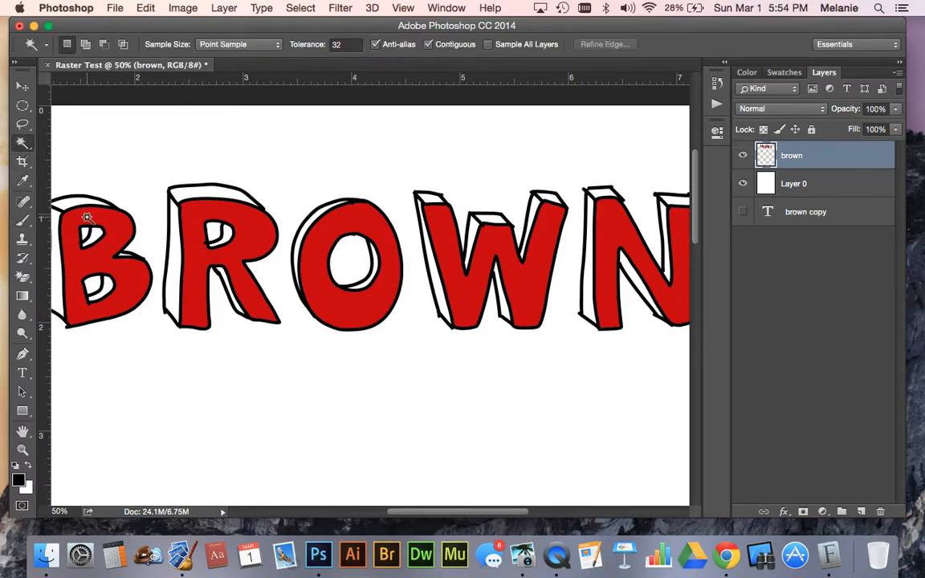
drag(407, 514, 359, 516)
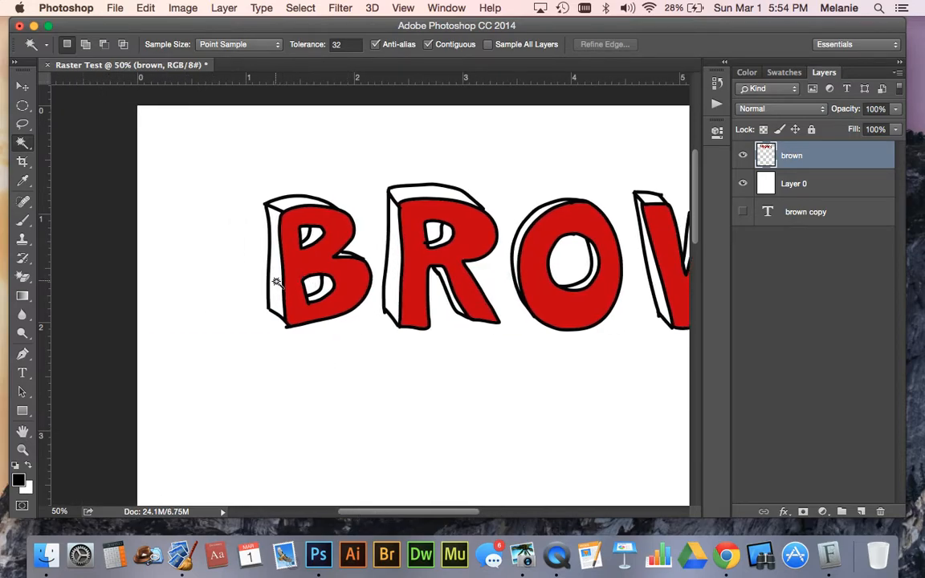
click(276, 282)
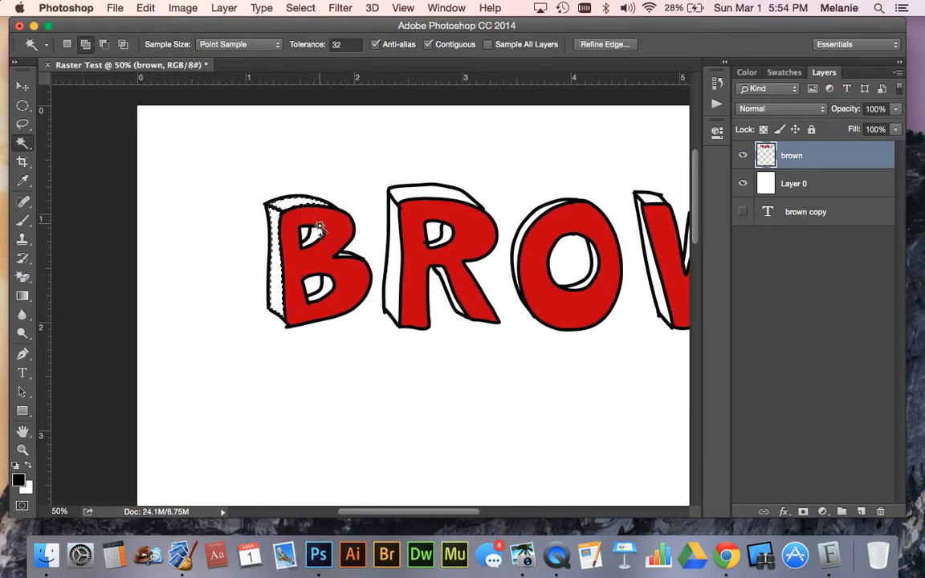
shift+click(346, 258)
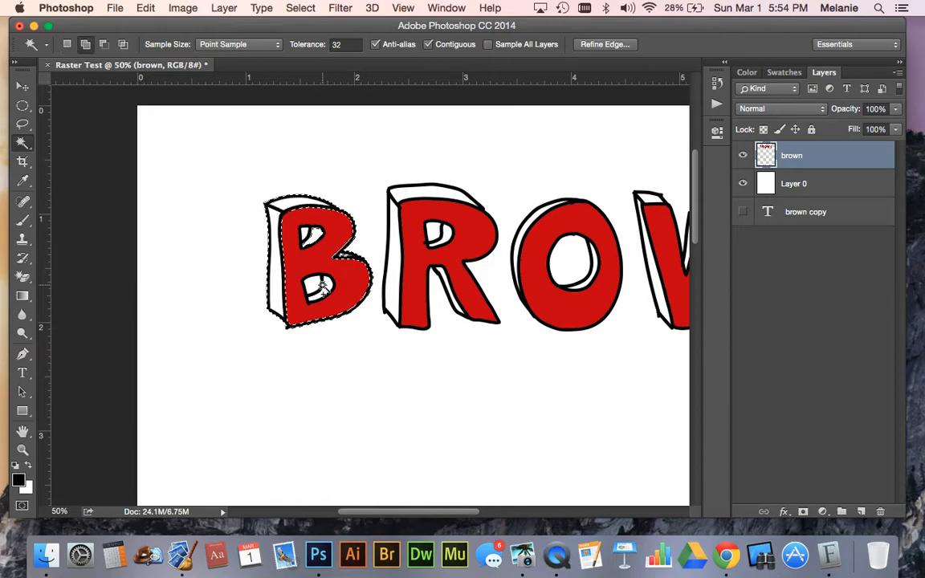
key(super+z)
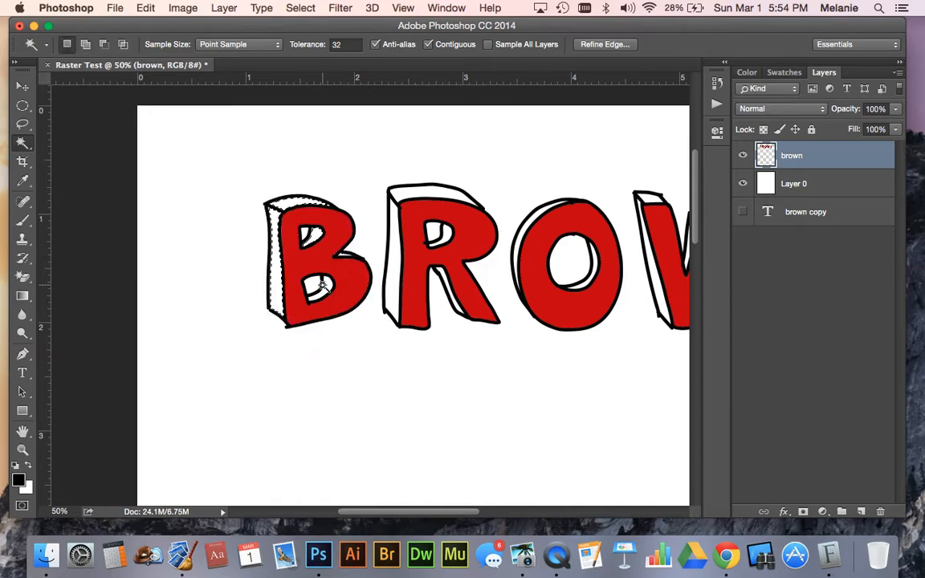
Set the Gradient tool to the Foreground to Background preset
click(23, 297)
click(98, 47)
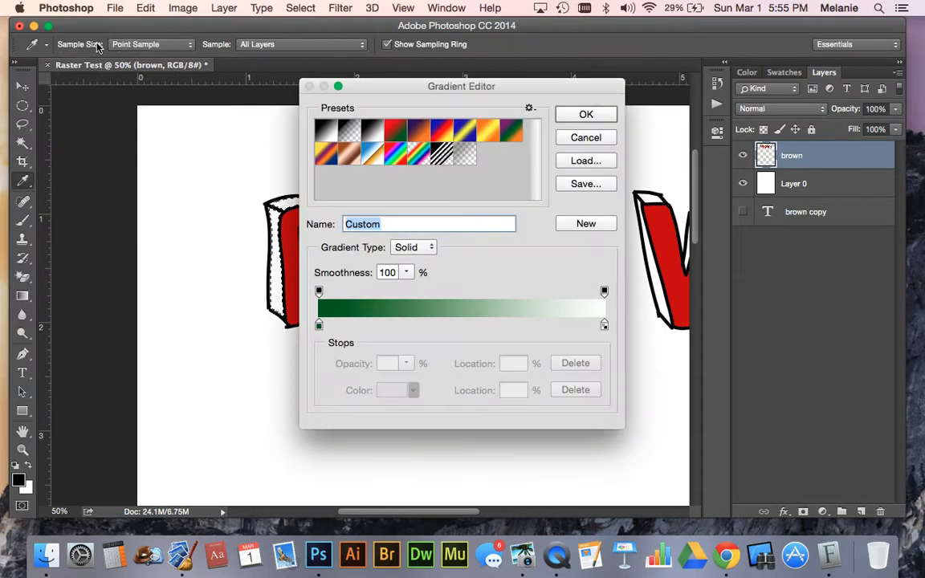
click(327, 136)
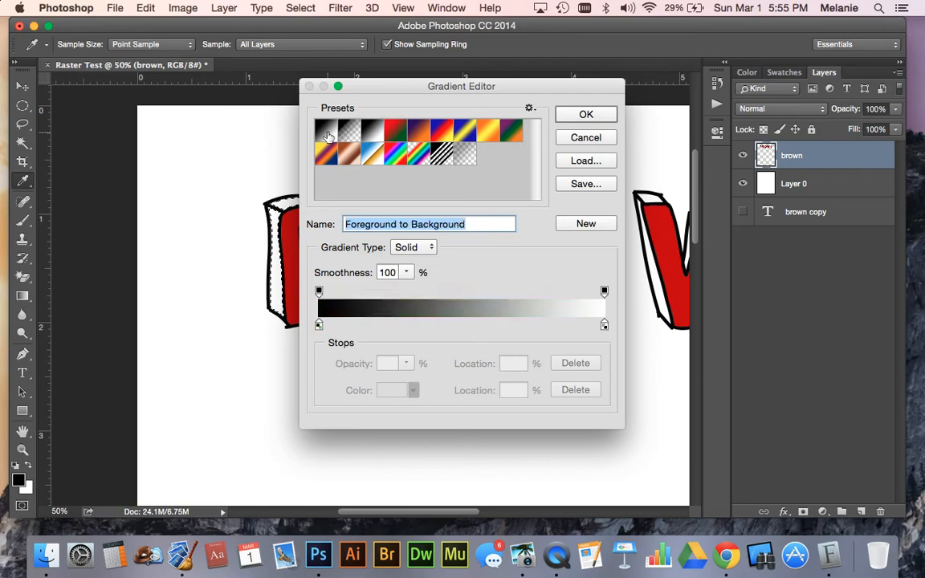
click(604, 116)
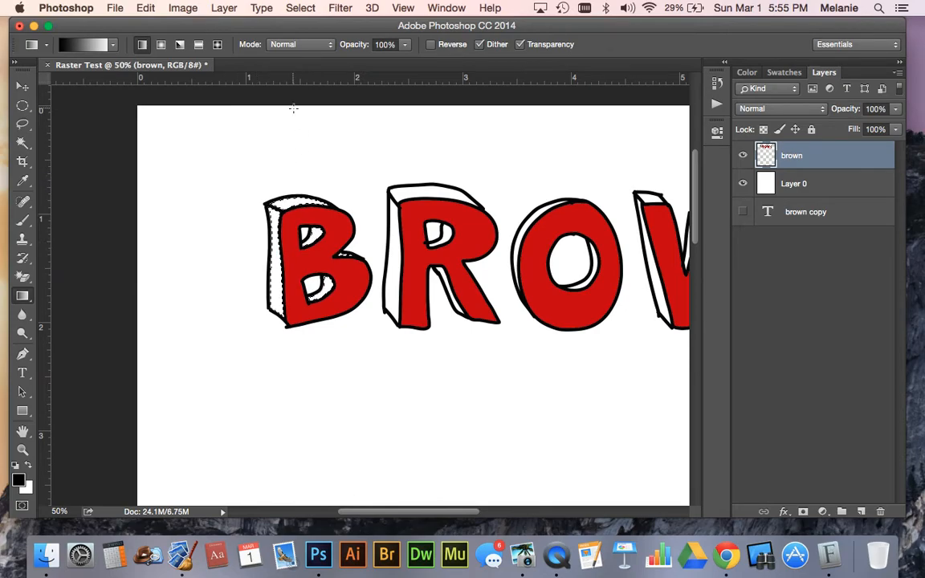
Fill the selected B side faces with a vertical gradient from white at the top to black at the base, and clear the selection
click(29, 469)
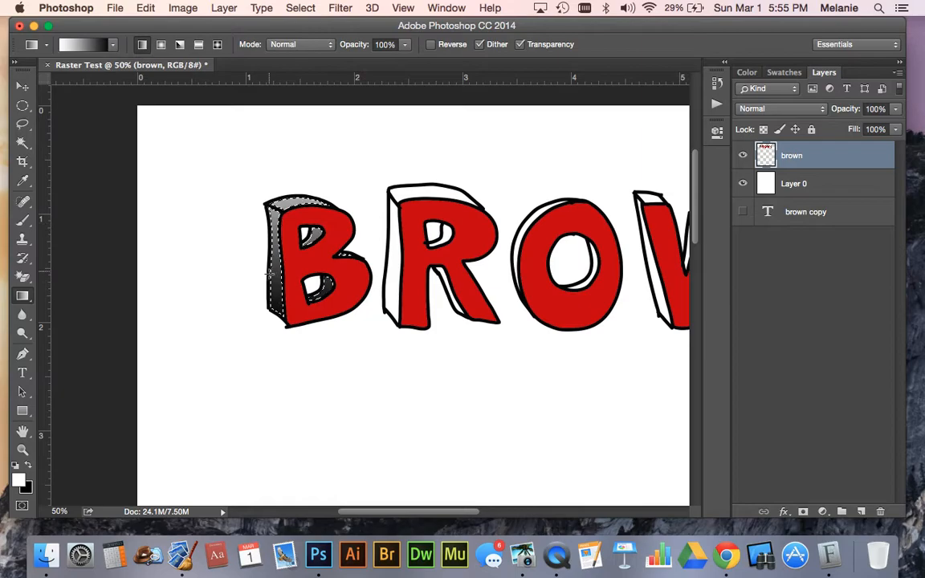
key(x)
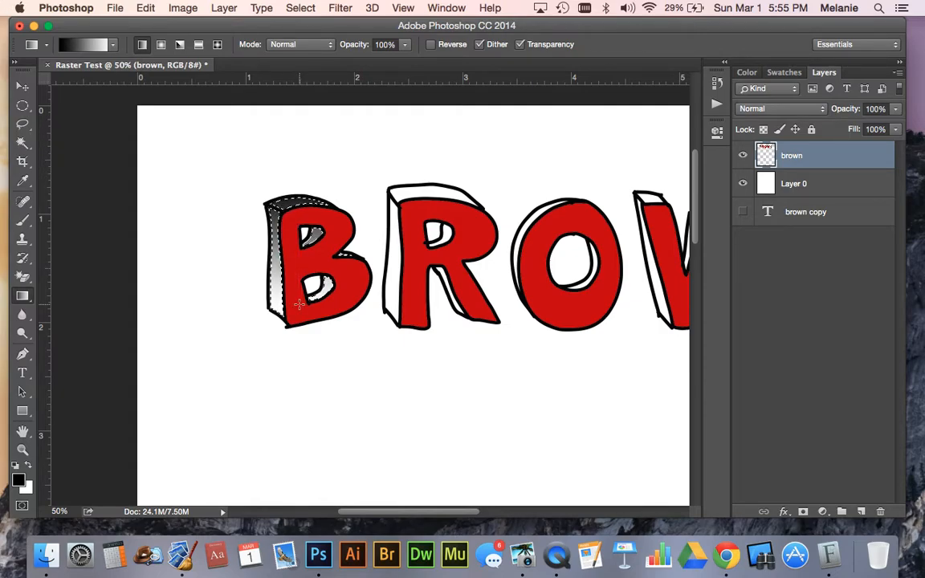
click(29, 466)
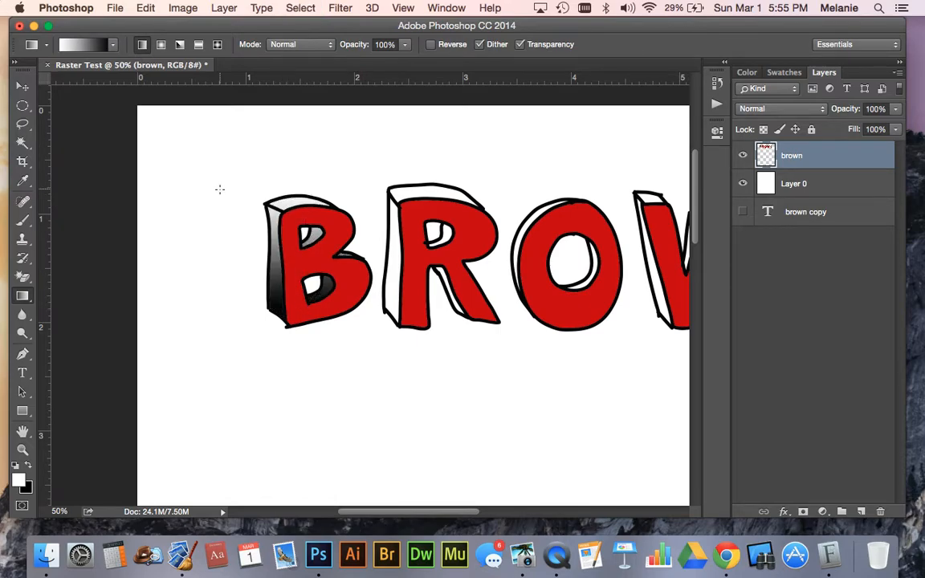
Select the side and top faces of the R, including its hole and leg depth areas, with the Magic Wand
drag(374, 517, 422, 511)
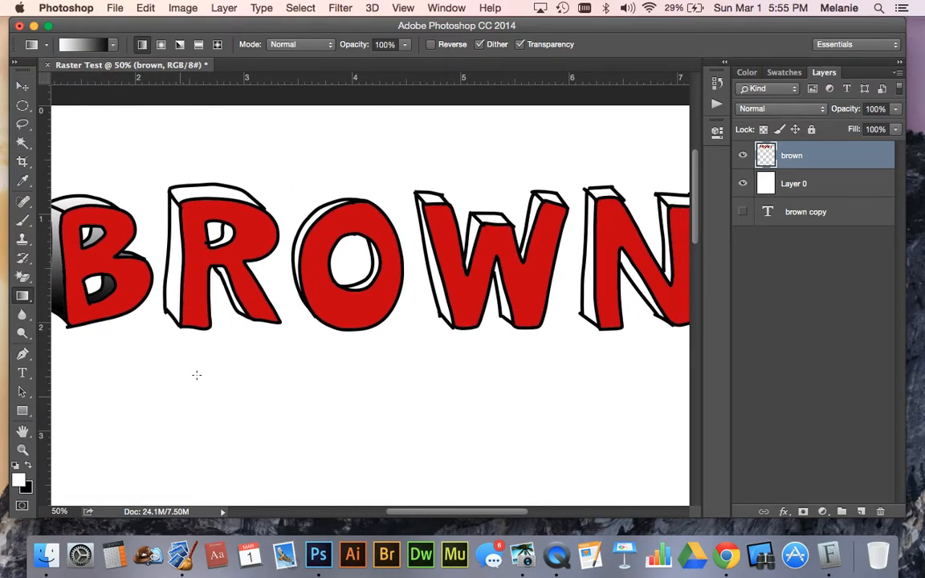
click(23, 141)
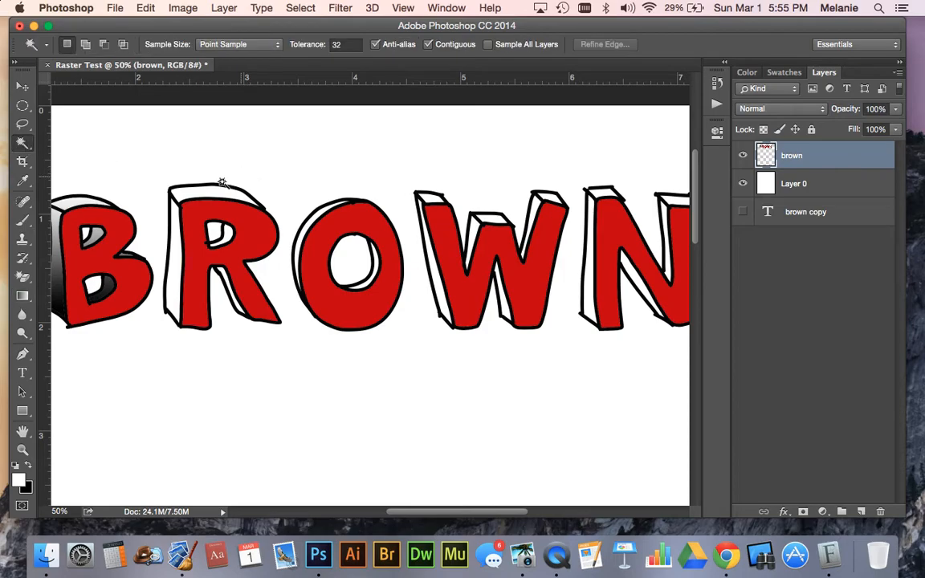
shift+click(172, 225)
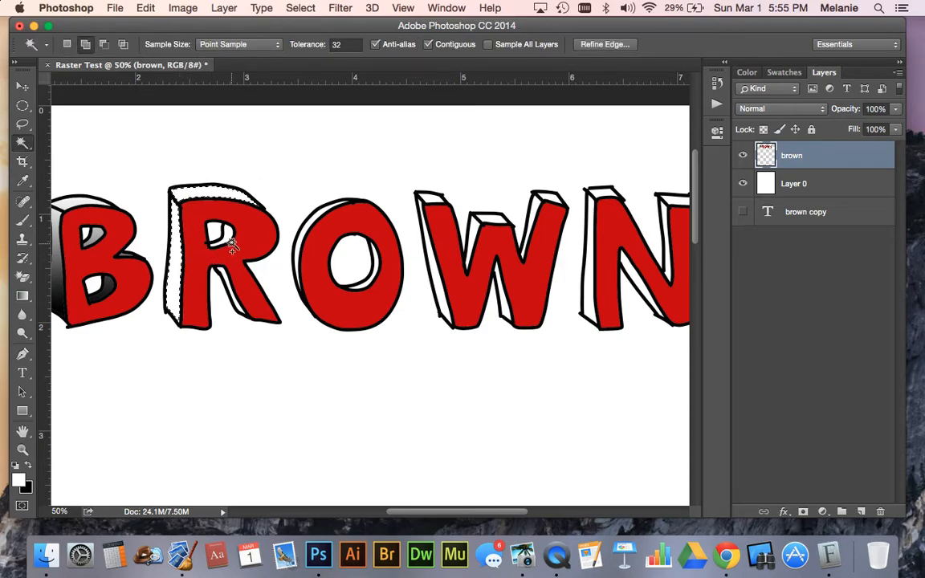
shift+click(199, 265)
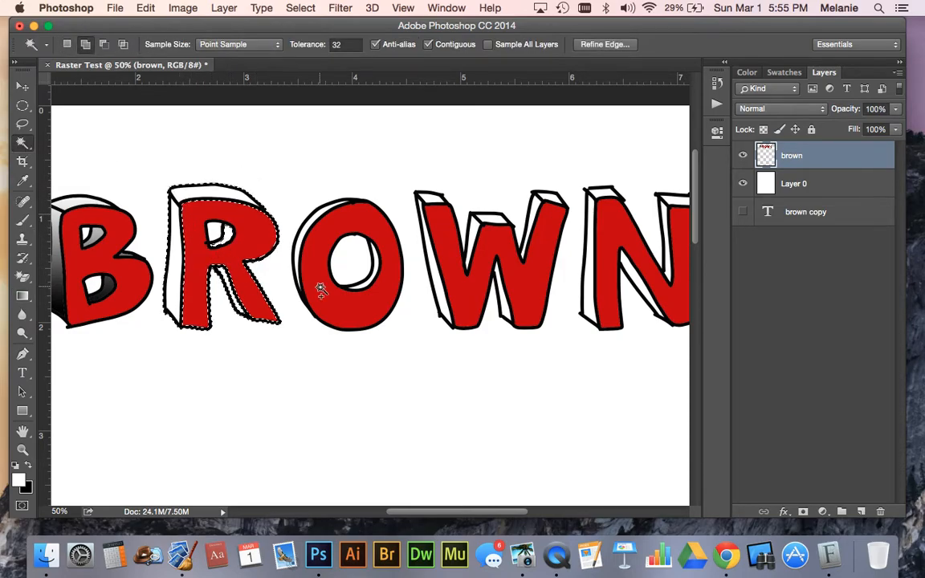
alt+click(224, 275)
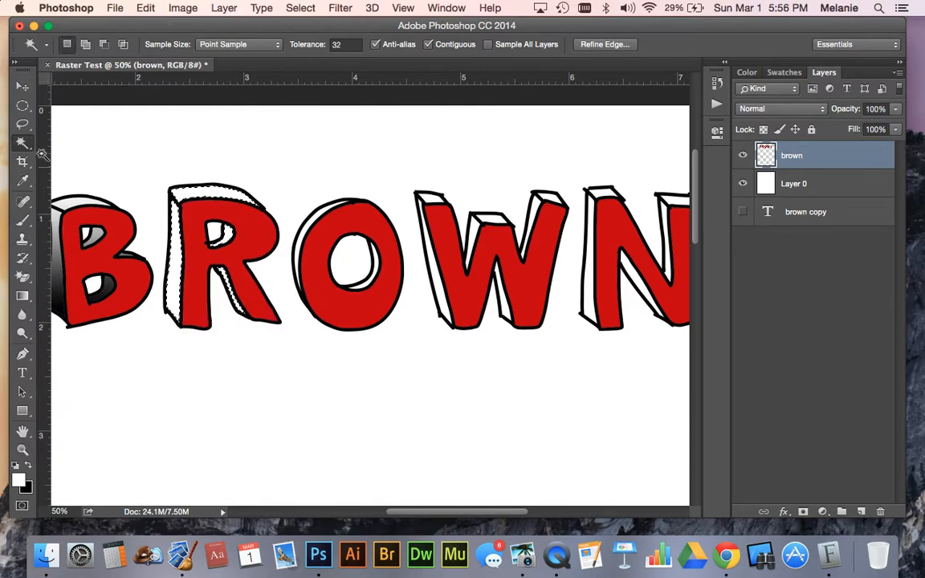
Apply the white-to-black gradient downward through the selected R side faces and clear the selection
click(22, 294)
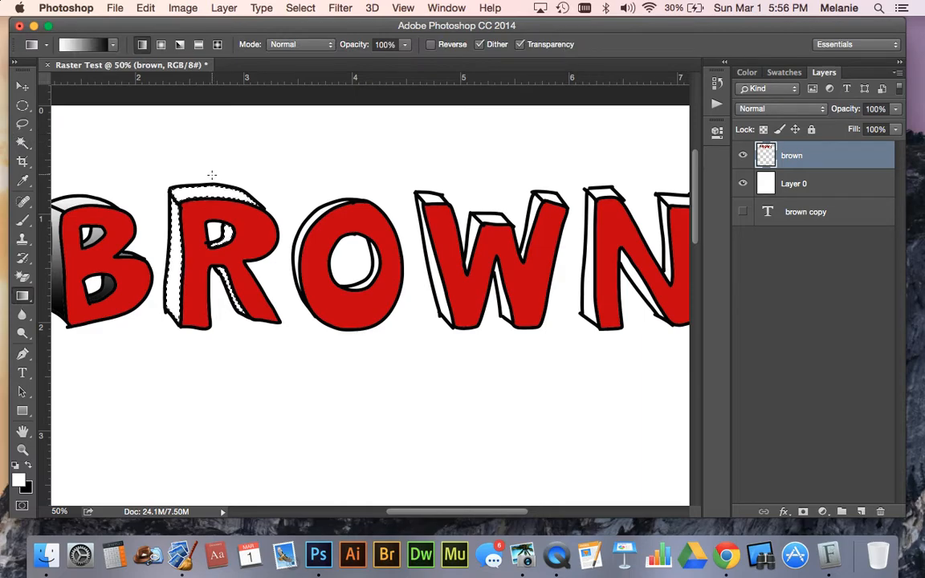
drag(208, 175, 210, 310)
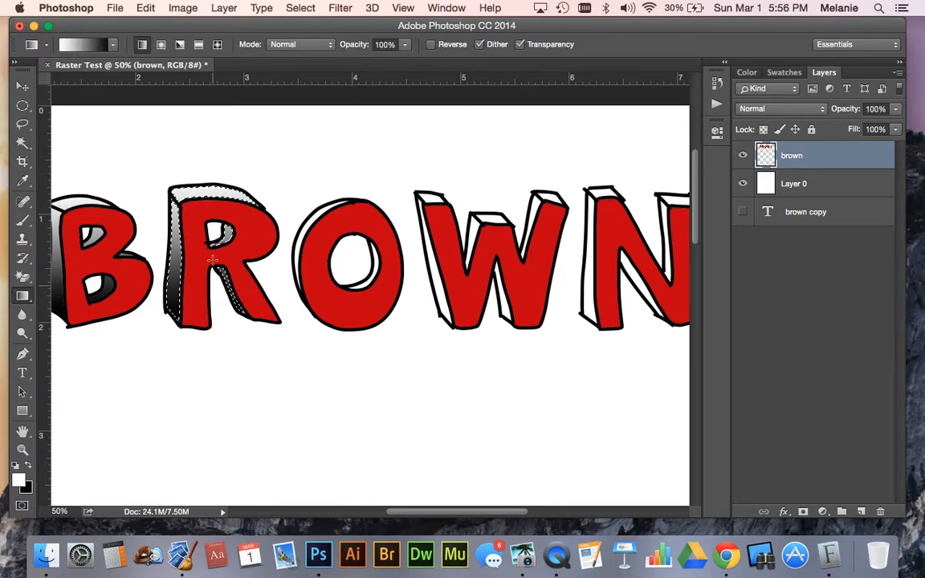
key(super+d)
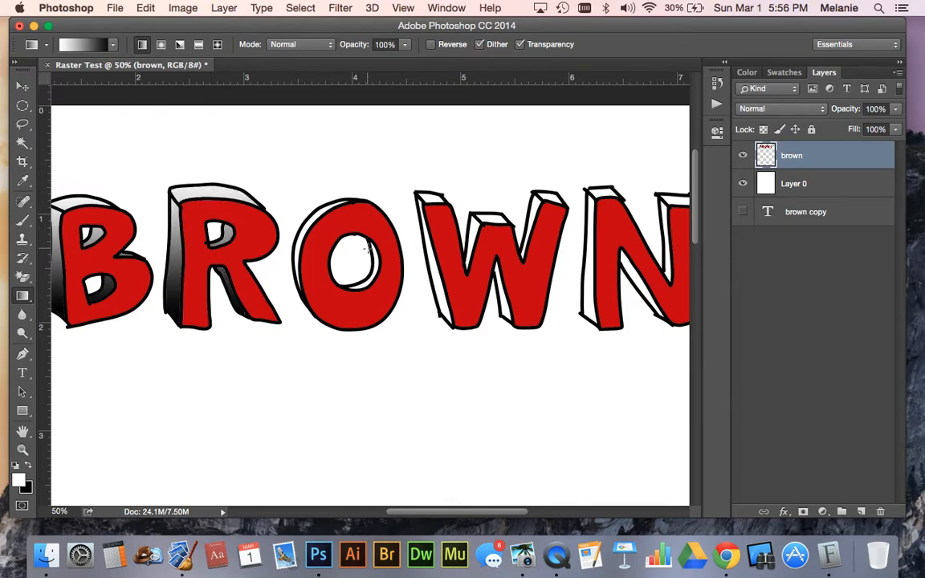
Select the outer and inner side faces of the O, fill them with the downward white-to-black gradient, and deselect
click(22, 142)
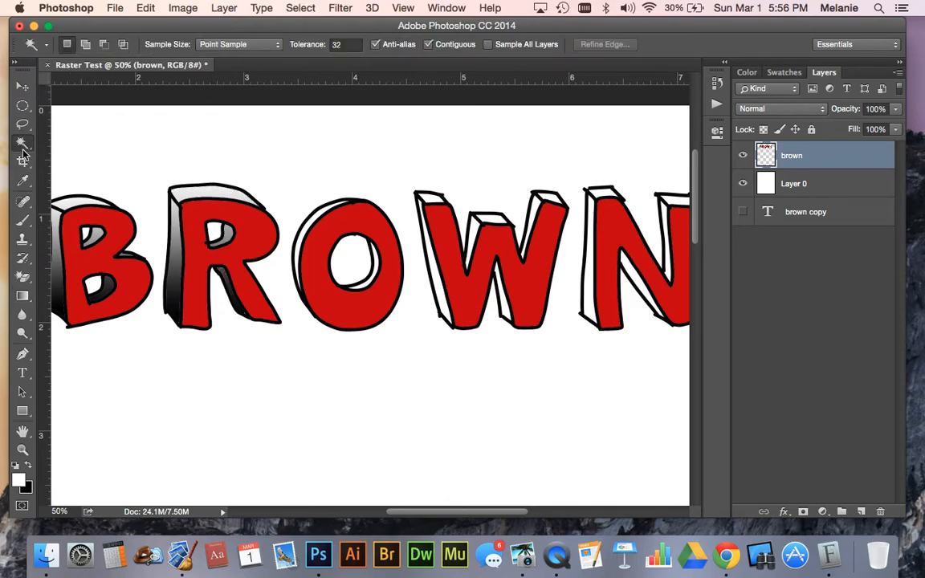
click(323, 211)
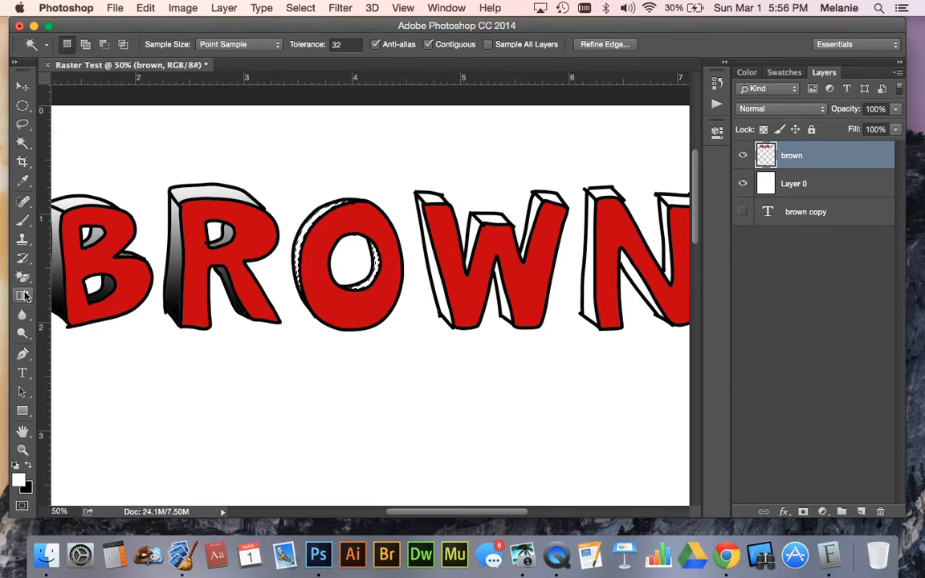
key(g)
mouse_move(355, 176)
mouse_down()
mouse_move(347, 188)
mouse_move(351, 306)
mouse_up()
key(super+d)
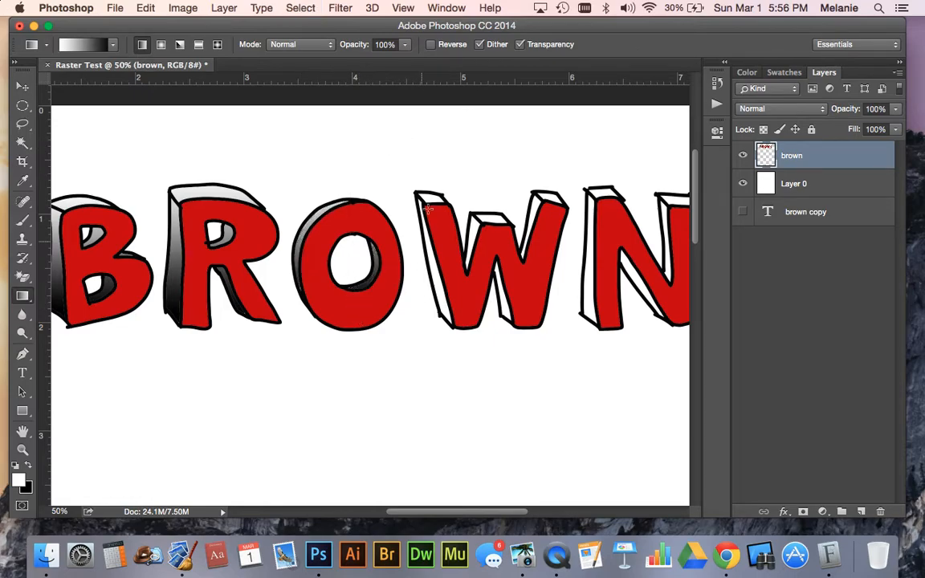
Select the white side and top faces of the W with the Magic Wand
click(23, 147)
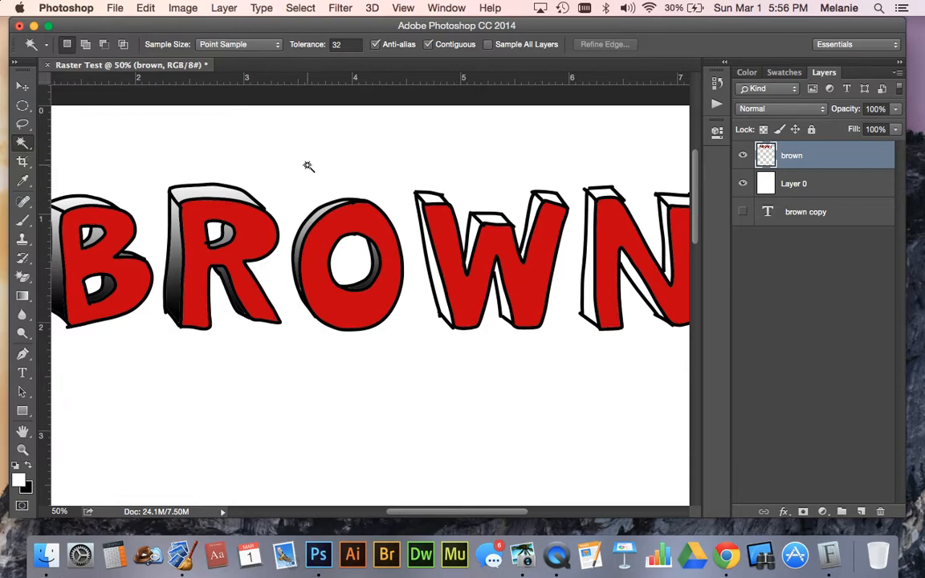
click(430, 249)
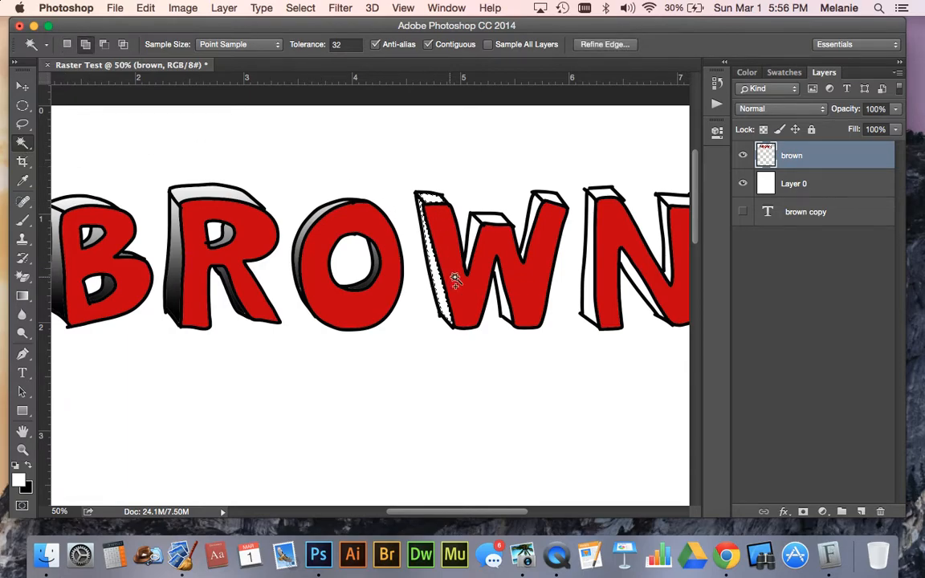
click(475, 232)
click(536, 209)
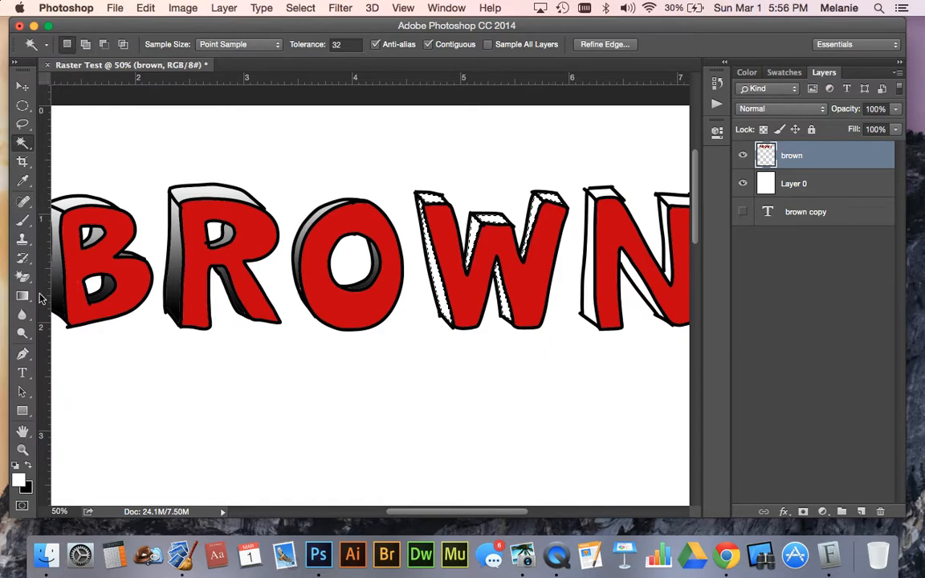
Fill the selected W side faces with the downward white-to-black gradient and clear the selection
click(22, 296)
drag(474, 187, 475, 321)
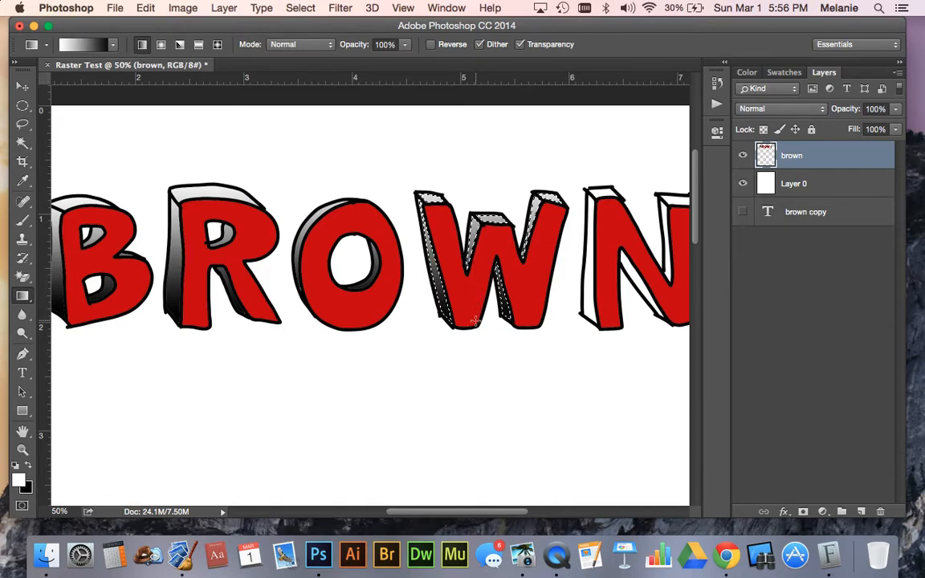
key(x)
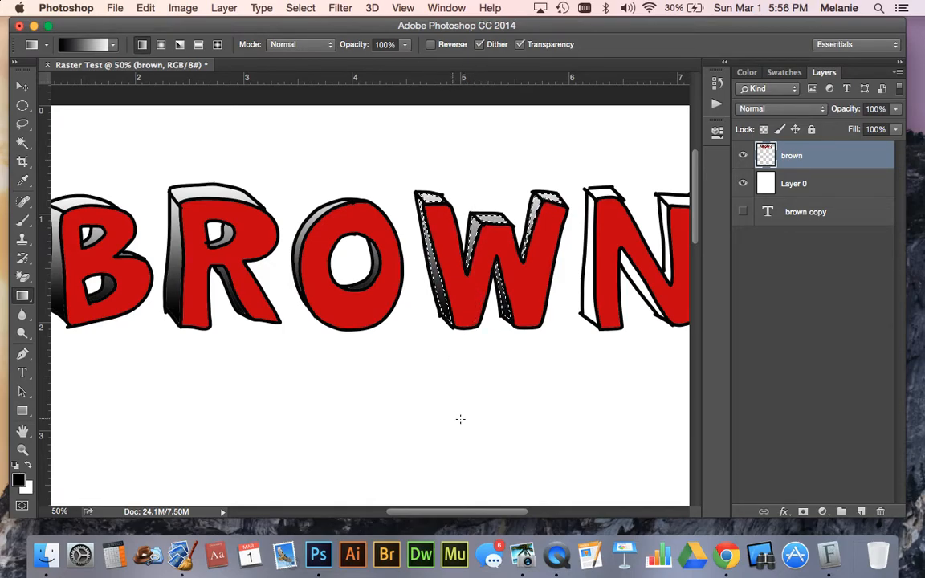
drag(444, 512, 478, 514)
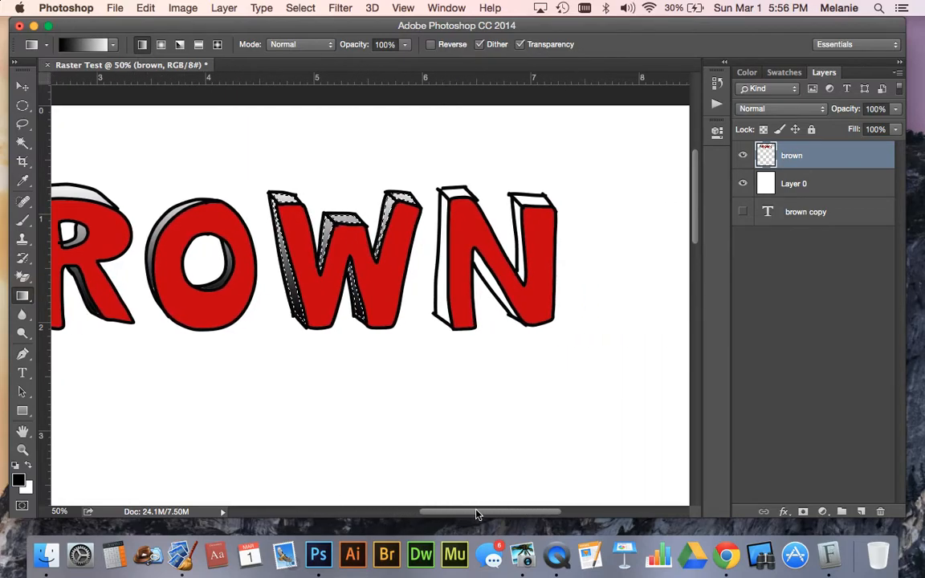
key(ctrl+d)
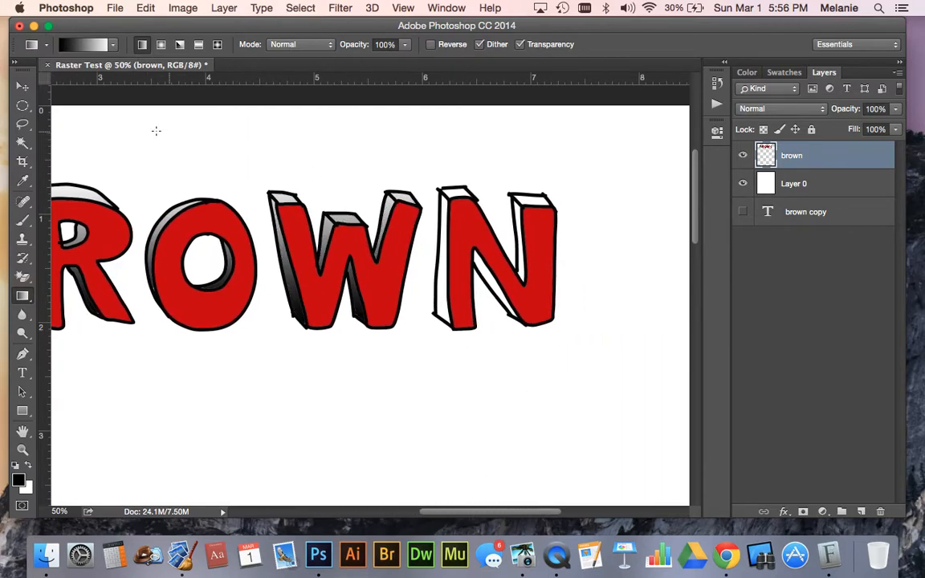
Select the side and top faces of the N, including the inner faces along its diagonal and second stem, with the Magic Wand
click(31, 144)
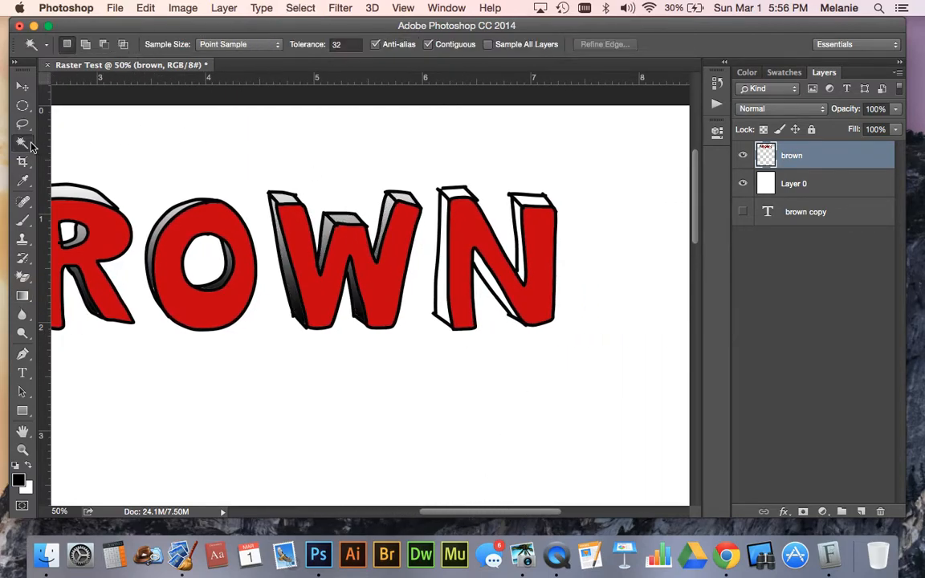
click(455, 193)
shift+click(440, 251)
shift+click(520, 243)
shift+click(520, 196)
key(alt+super+z)
key(alt+super+z)
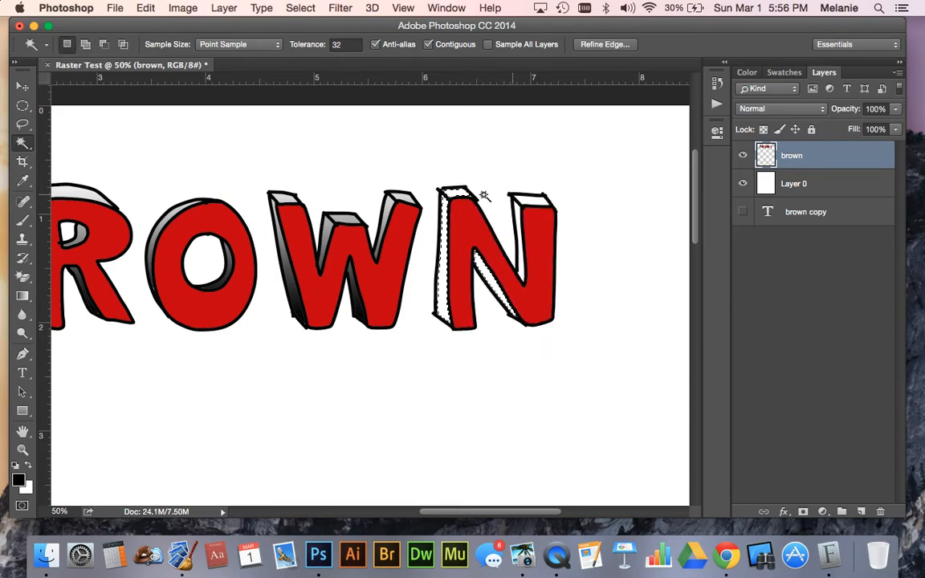
shift+click(488, 273)
shift+click(529, 200)
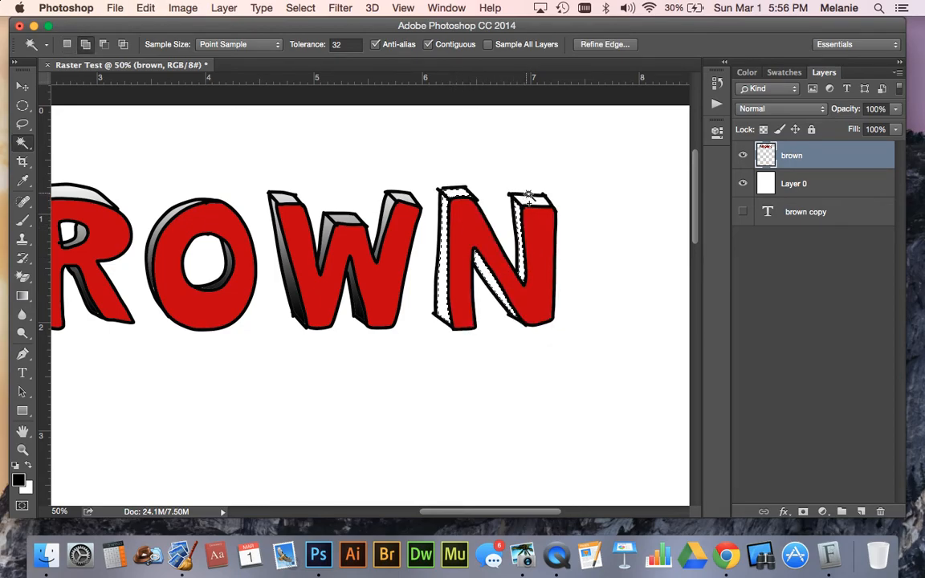
Fill the selected N side faces with a downward black-to-white gradient
click(22, 295)
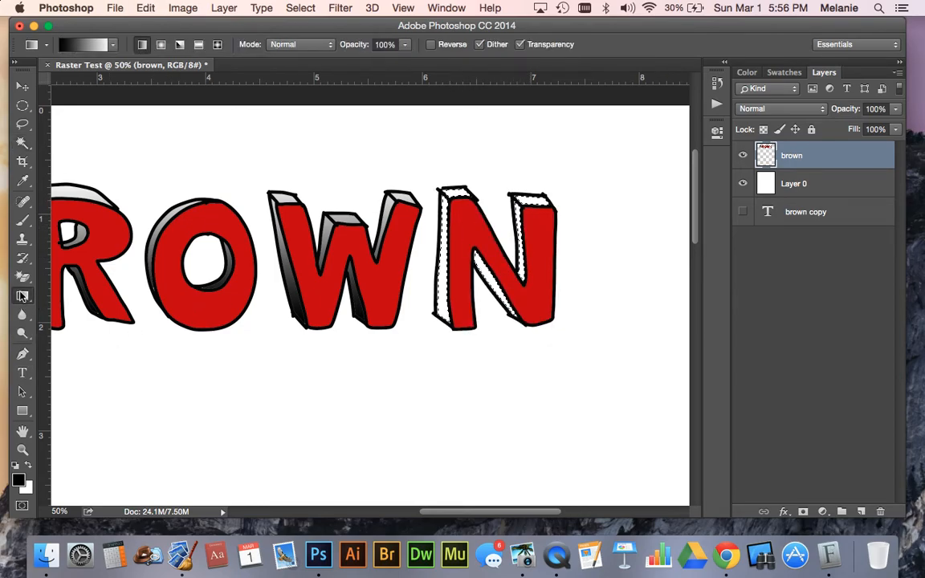
drag(479, 175, 492, 336)
key(super+0)
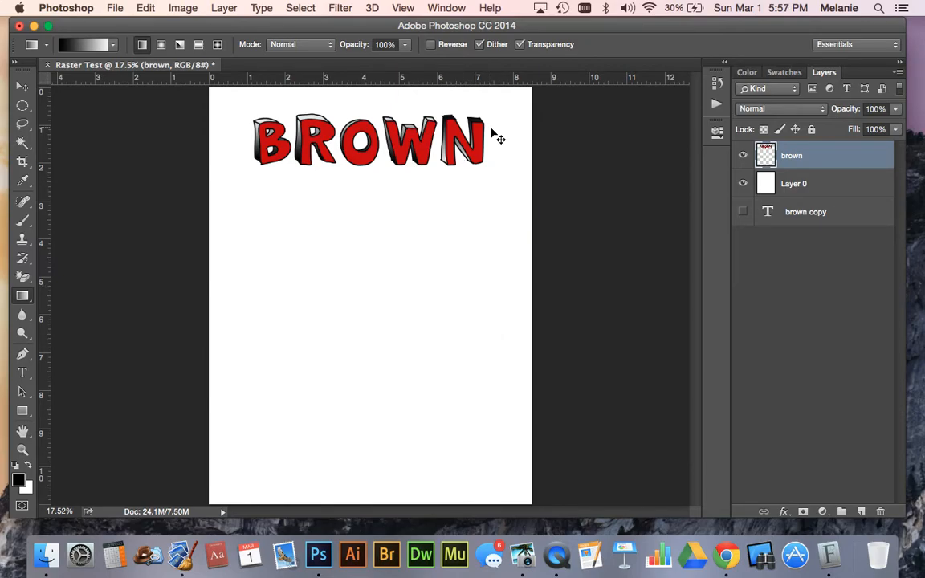
key(super+equal)
key(super+equal)
drag(689, 245, 696, 183)
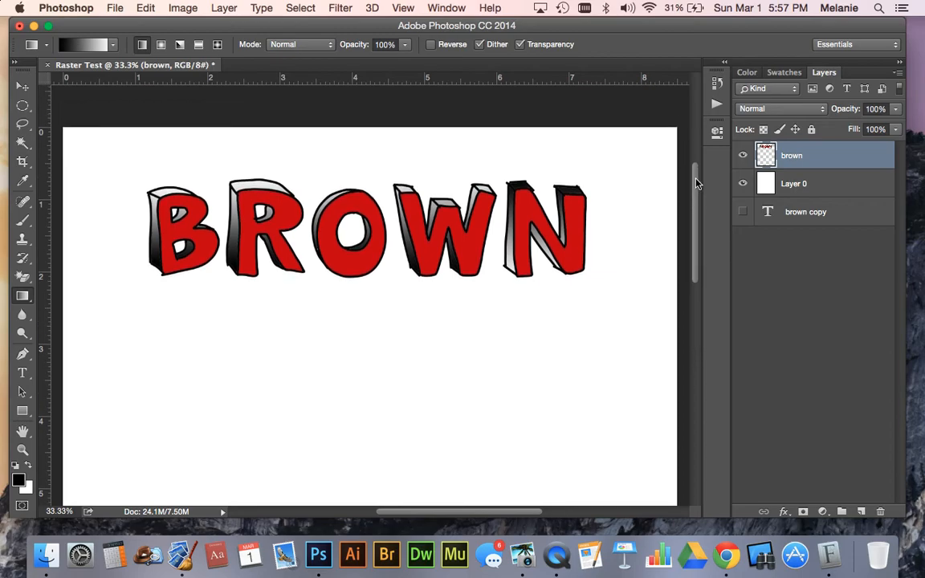
Try to select the dark top face of the N with the Magic Wand, then clear the selection
click(22, 142)
click(524, 188)
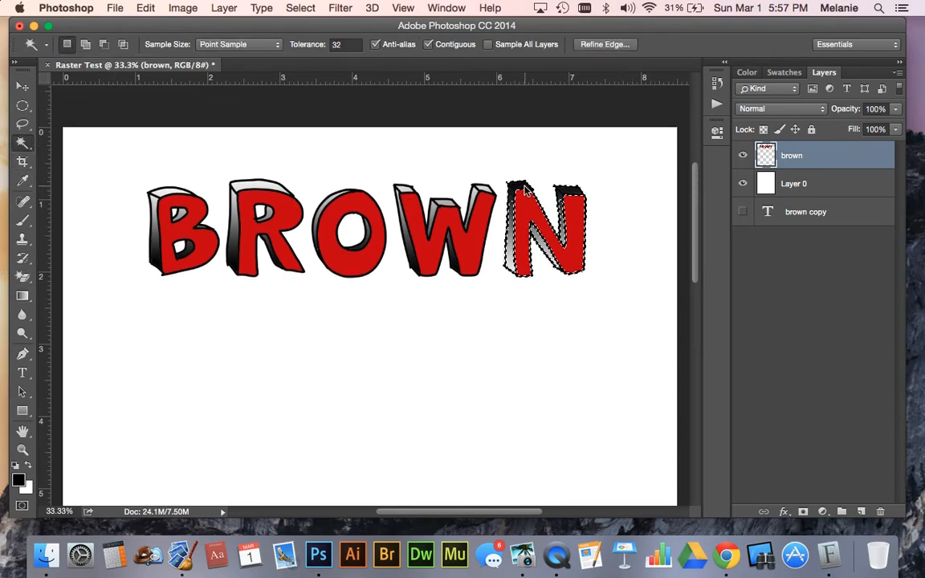
key(super+d)
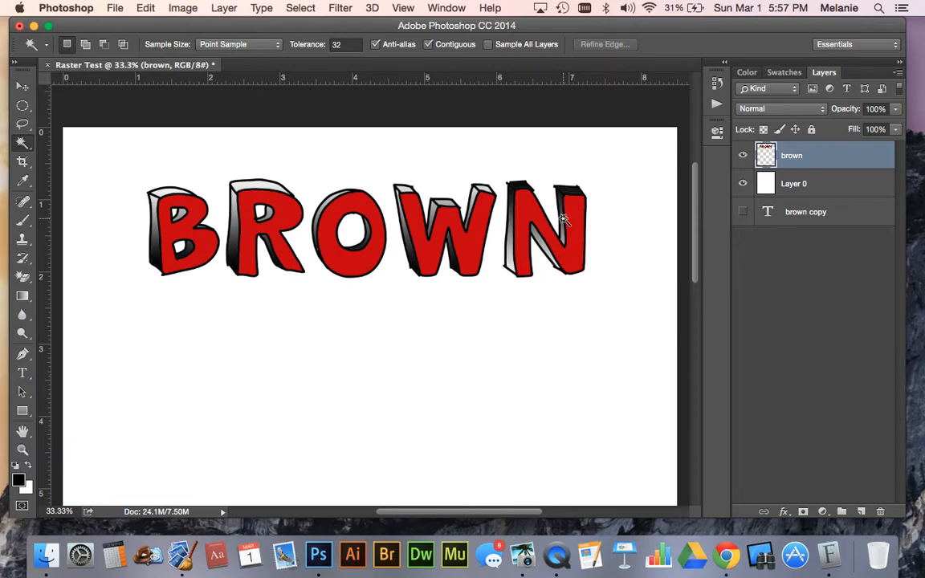
Revert the document history to the last Magic Wand selection made before the N gradient
click(717, 83)
click(598, 427)
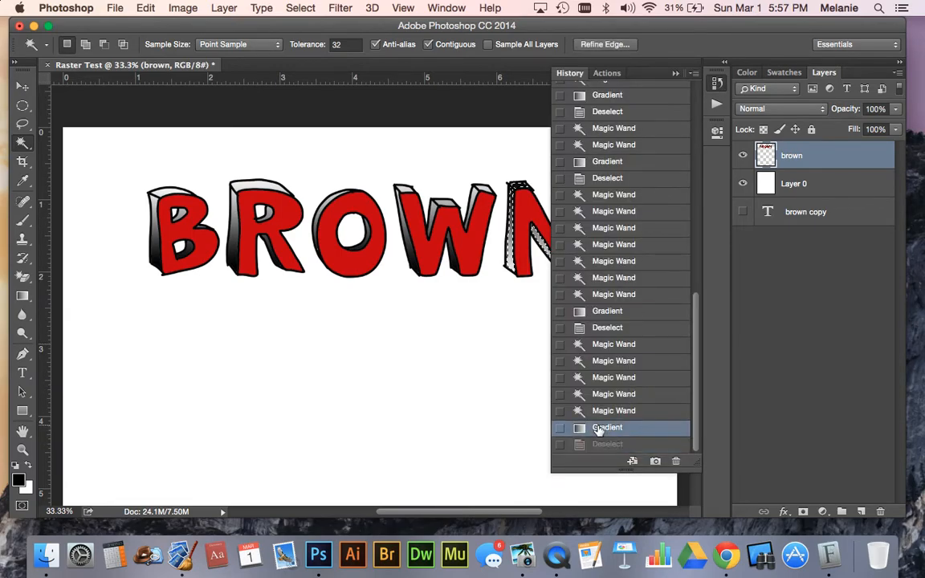
click(560, 411)
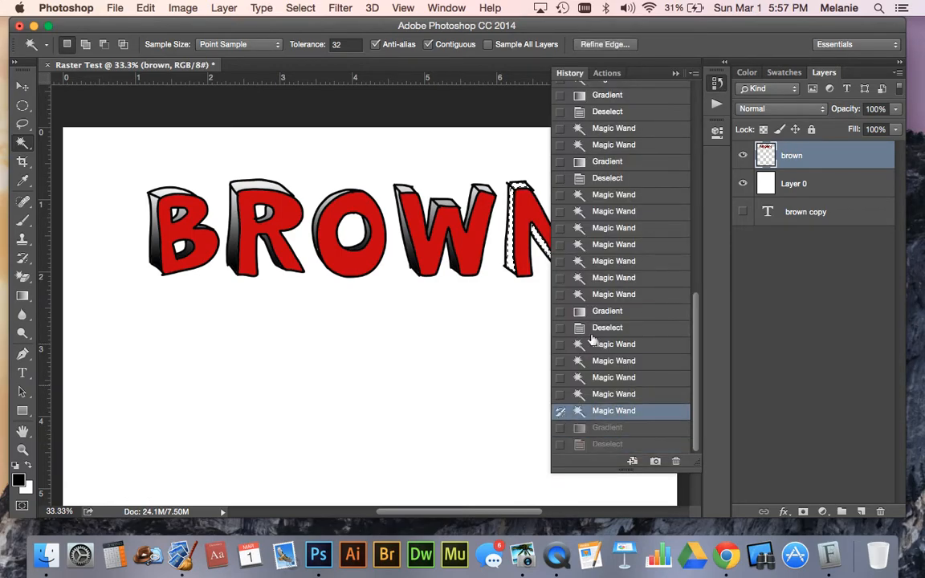
click(675, 74)
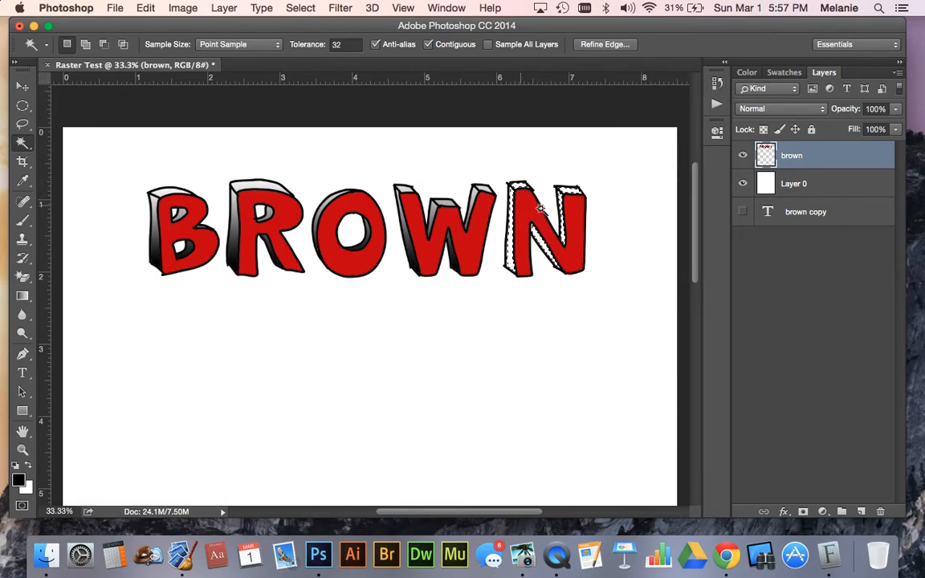
Swap the foreground to white, fill the selected N side faces with a downward white-to-black gradient, and deselect
key(super+plus)
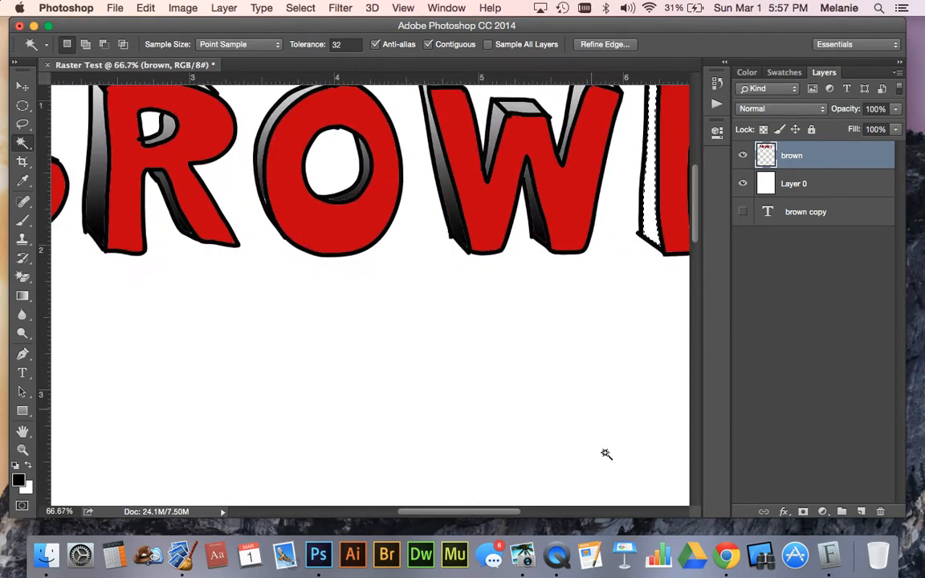
scroll(461, 459, right, 10)
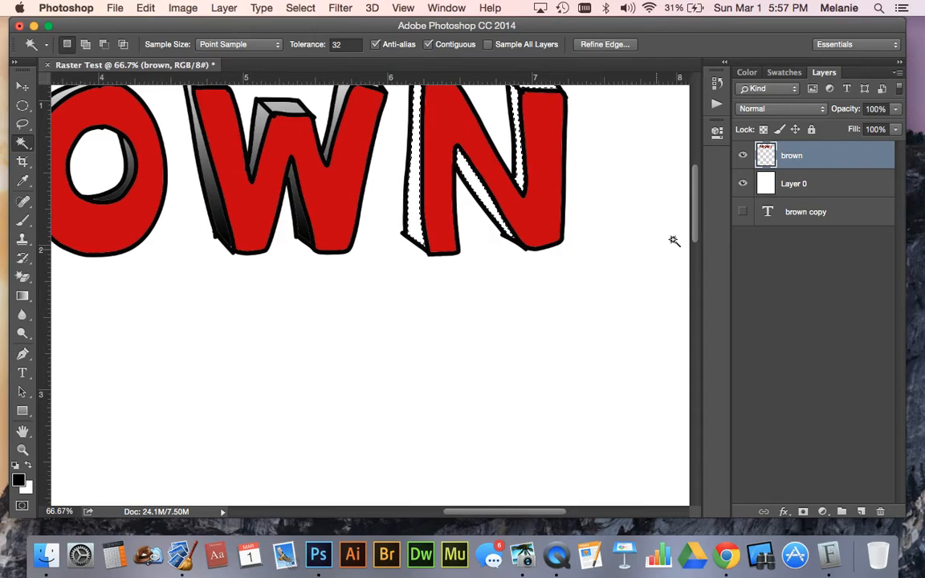
scroll(695, 200, up, 5)
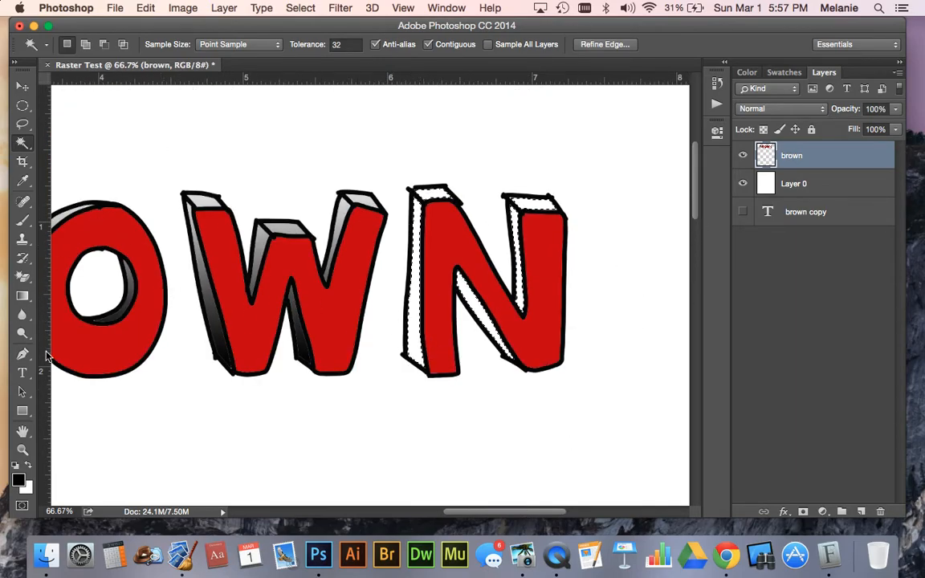
key(x)
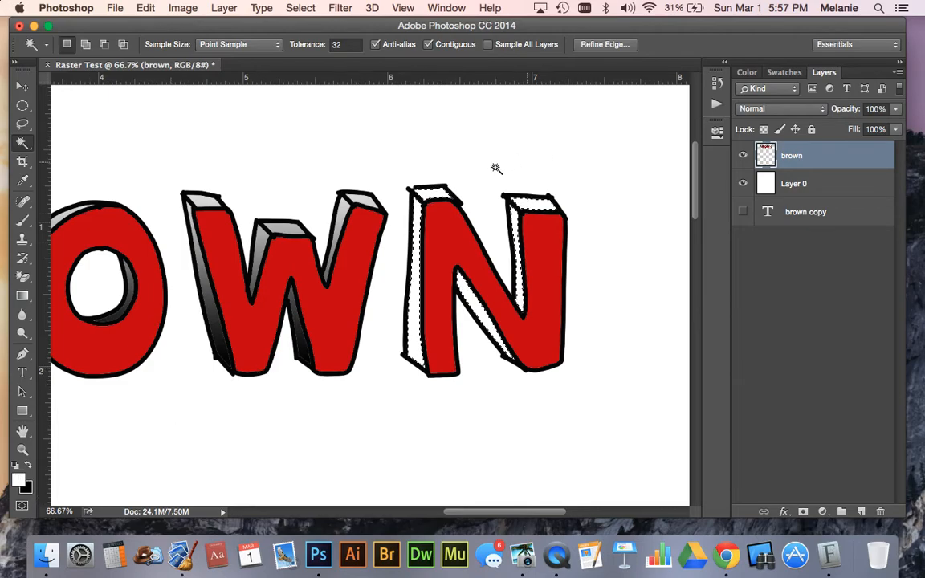
click(23, 294)
drag(468, 178, 482, 372)
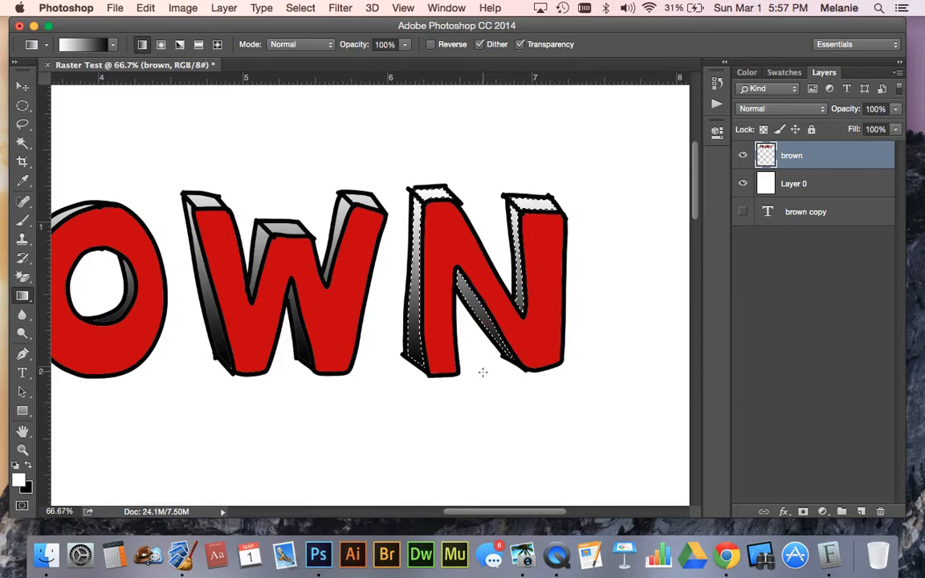
key(super+d)
key(super+0)
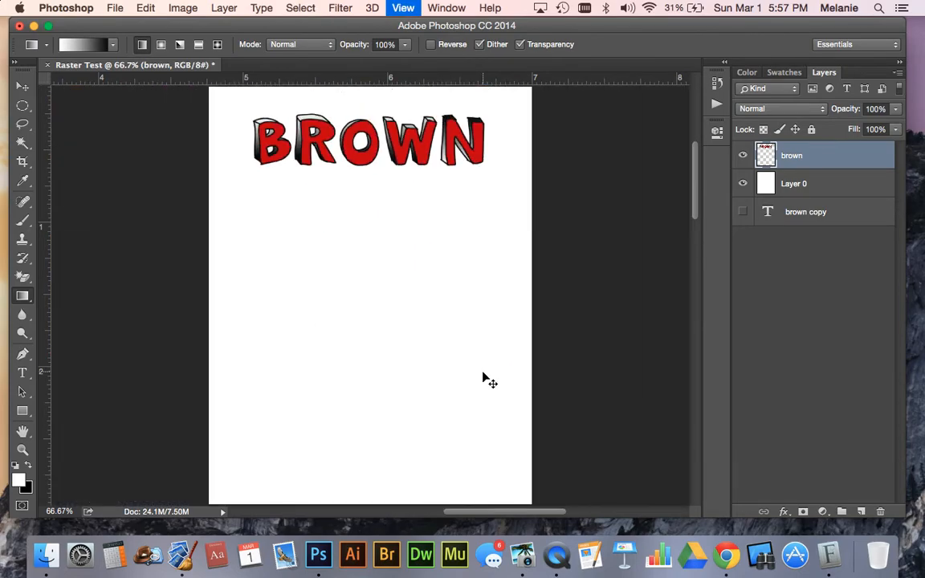
key(super+equal)
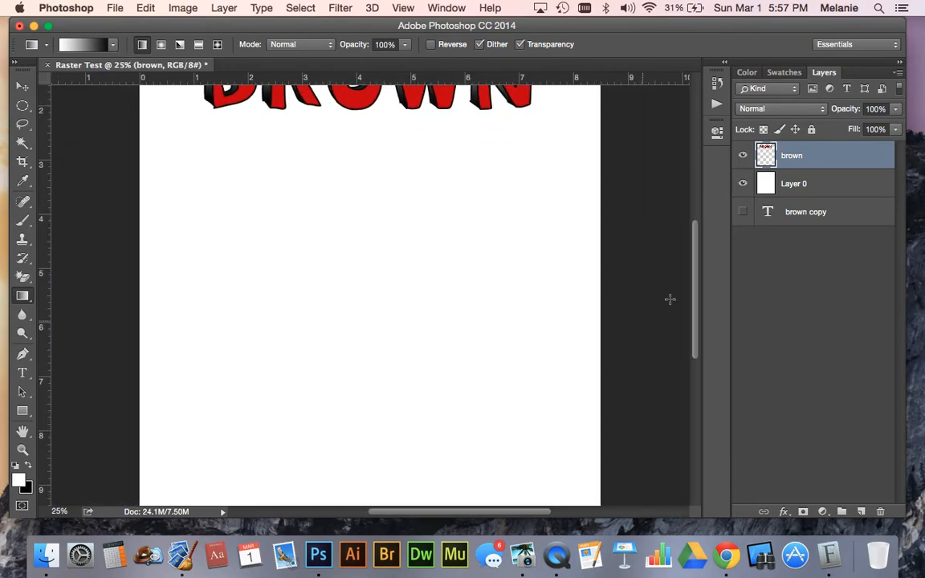
drag(694, 272, 689, 213)
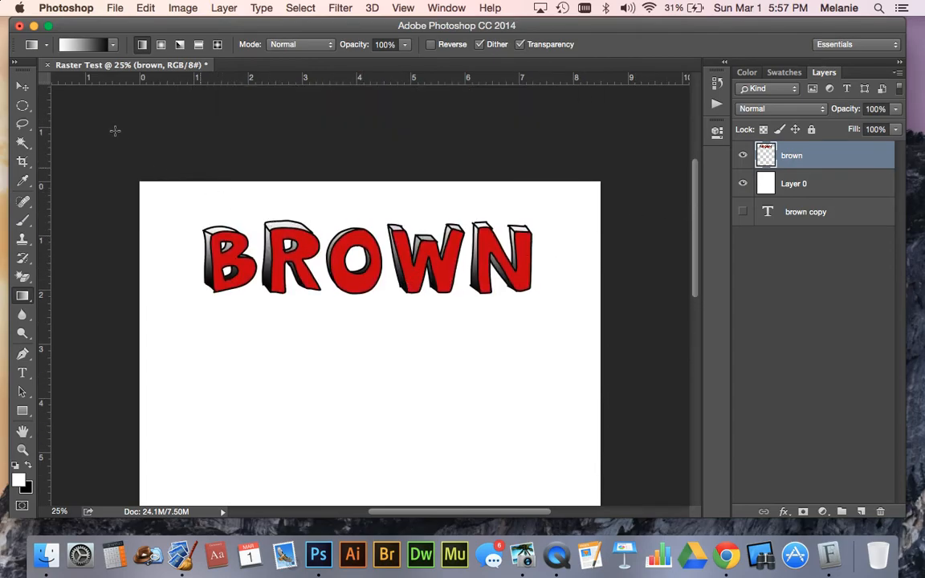
Switch to the Move tool and minimize the finished document's window
click(22, 86)
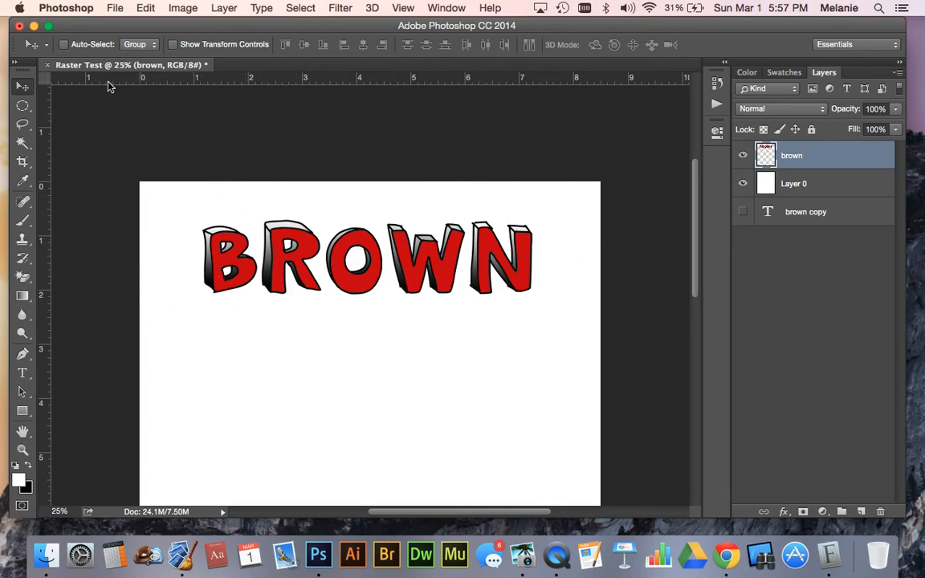
click(35, 26)
click(185, 78)
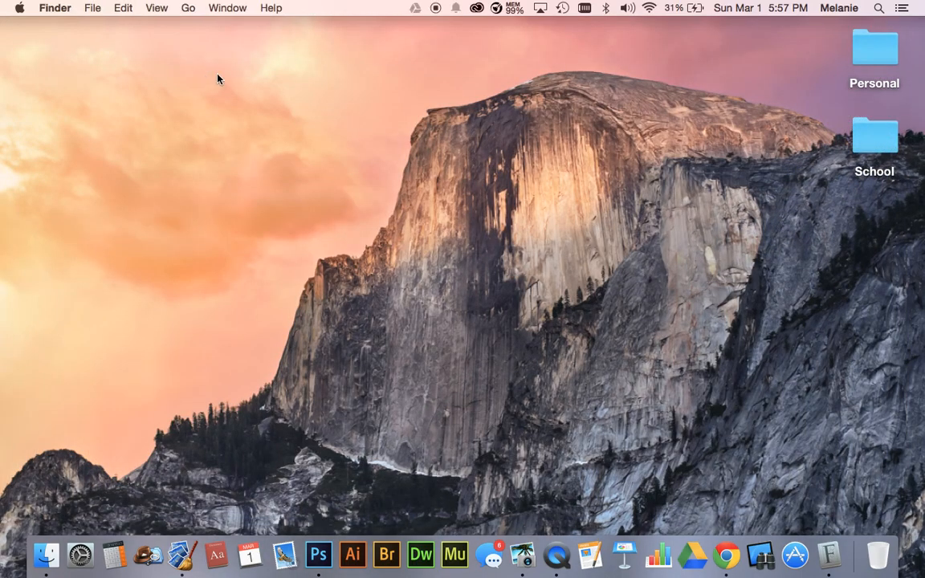